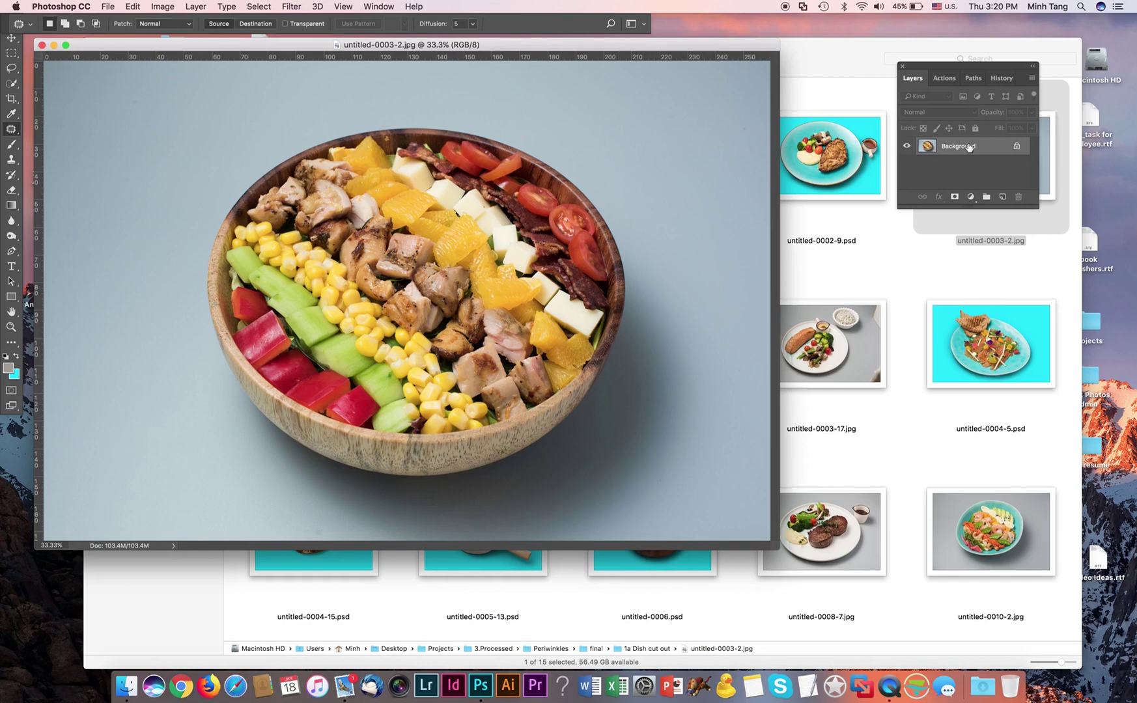
Step: Make two copies of the salad photo, delete the original, and fill Background copy 2 with cyan
{"action": "left_click_drag", "start_coordinate": [972, 153], "coordinate": [1000, 198]}
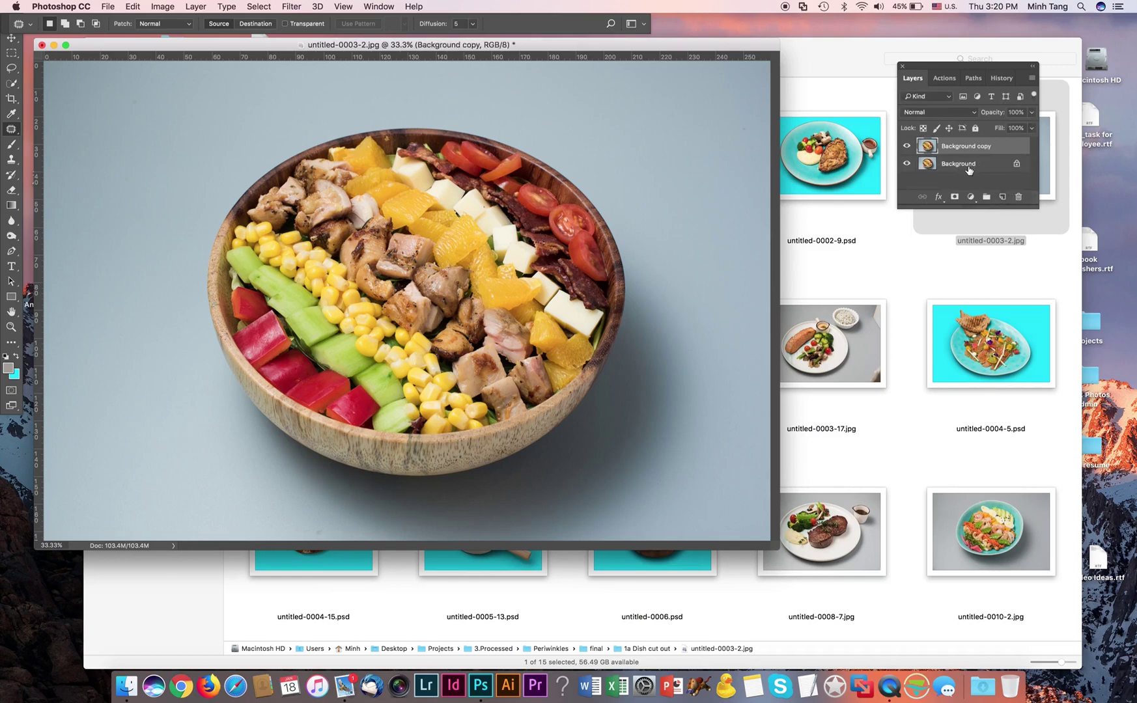
{"action": "left_click", "coordinate": [968, 168]}
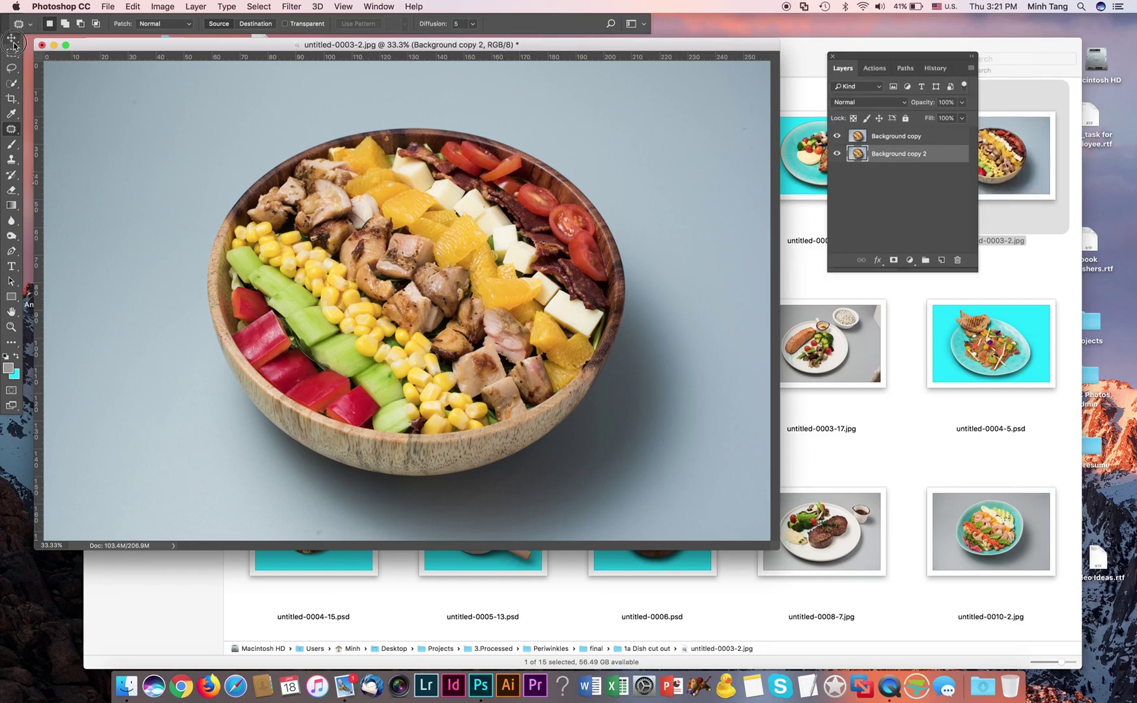
{"action": "left_click", "coordinate": [11, 38]}
{"action": "left_click_drag", "start_coordinate": [72, 48], "coordinate": [88, 50]}
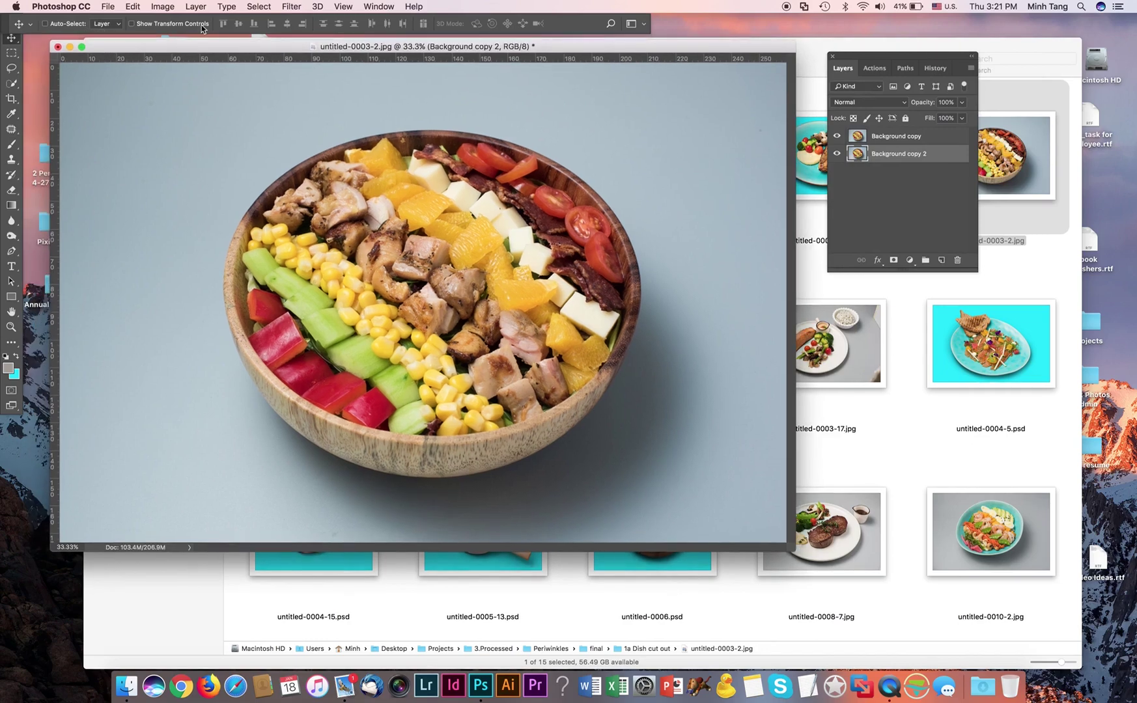
{"action": "key", "text": "super+BackSpace"}
{"action": "left_click", "coordinate": [906, 136]}
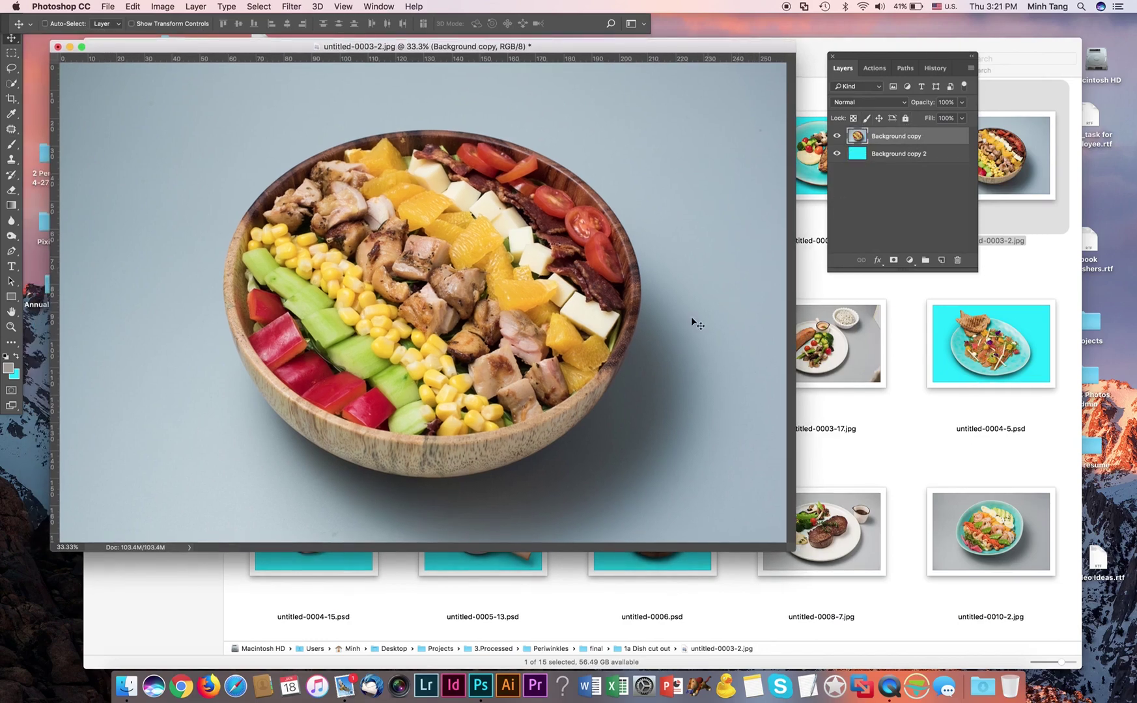
{"action": "key", "text": "super+equal"}
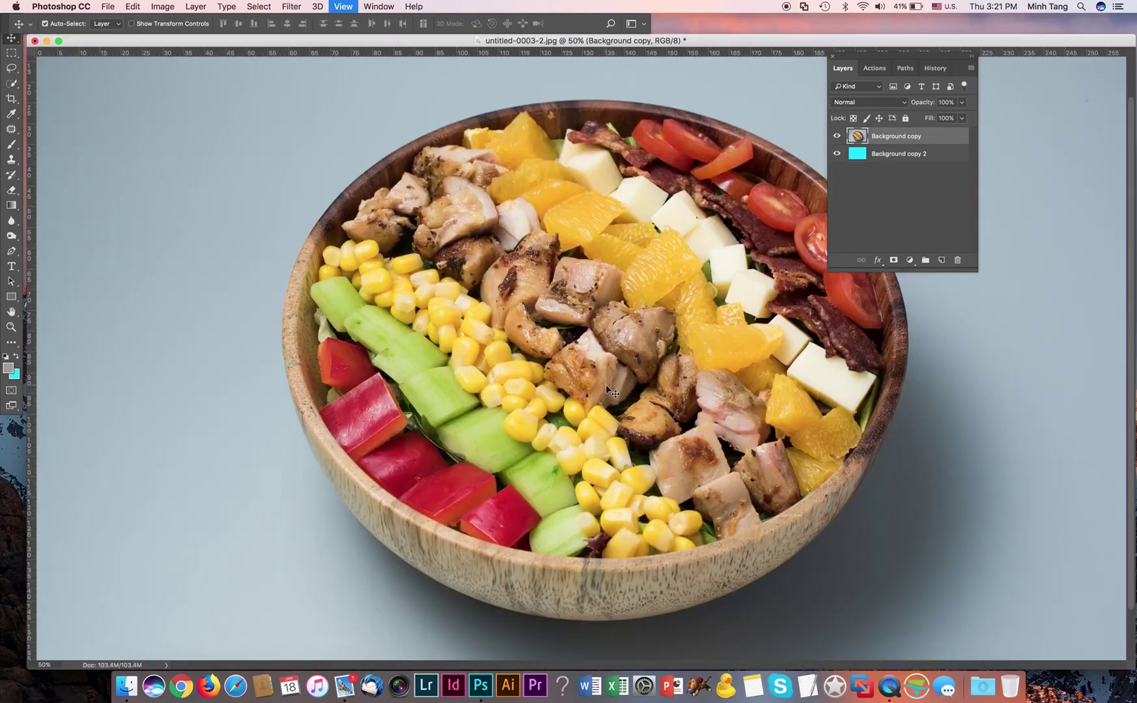
{"action": "key", "text": "super+equal"}
{"action": "key", "text": "super+equal"}
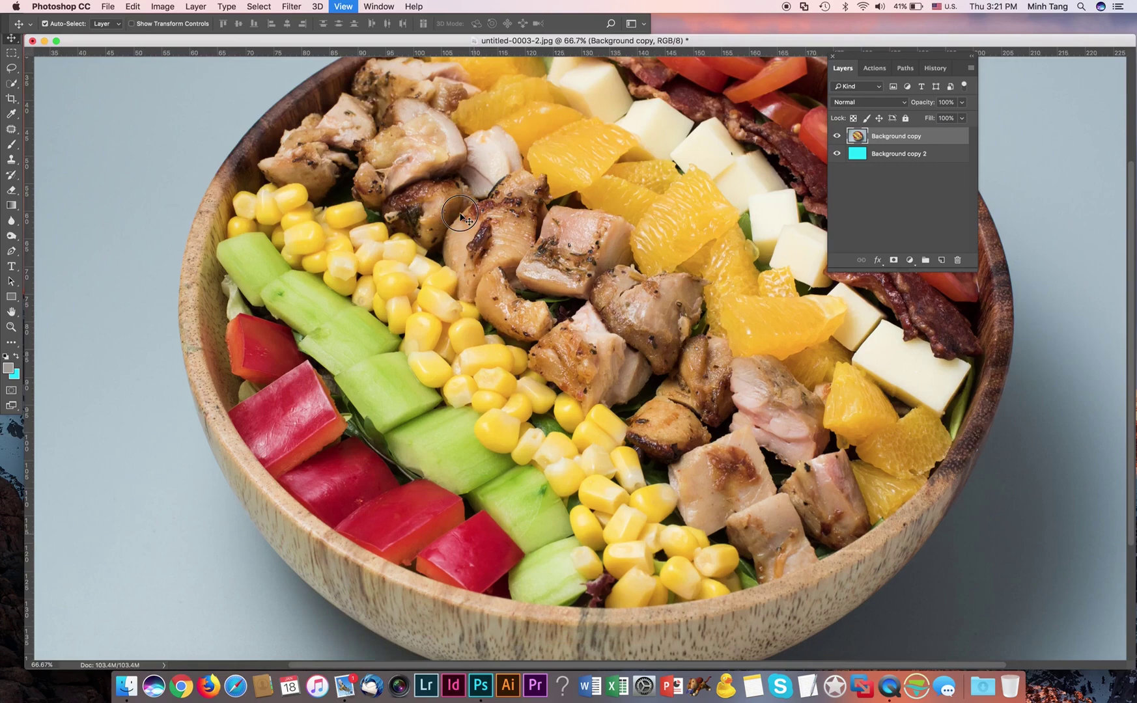
{"action": "scroll", "coordinate": [468, 319], "scroll_direction": "down", "scroll_amount": 2}
{"action": "scroll", "coordinate": [456, 508], "scroll_direction": "down", "scroll_amount": 5}
{"action": "scroll", "coordinate": [462, 391], "scroll_direction": "left", "scroll_amount": 2}
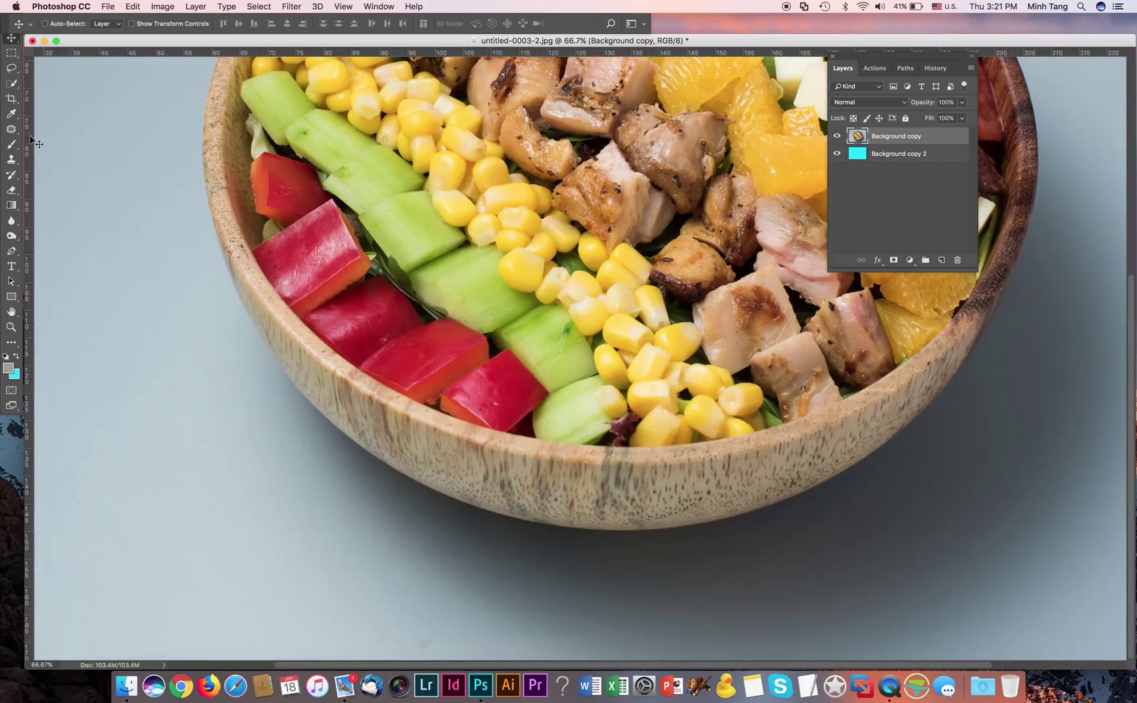
{"action": "key", "text": "j"}
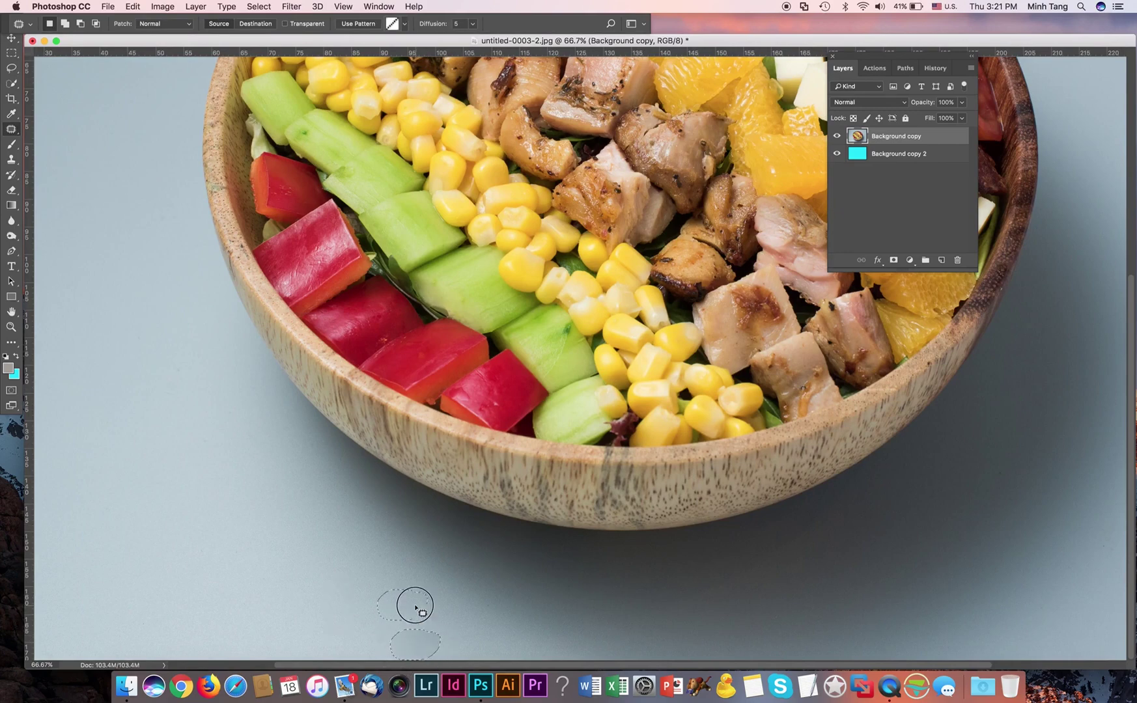
{"action": "scroll", "coordinate": [456, 573], "scroll_direction": "right", "scroll_amount": 6}
{"action": "left_click_drag", "start_coordinate": [899, 56], "coordinate": [1012, 46]}
{"action": "scroll", "coordinate": [893, 421], "scroll_direction": "up", "scroll_amount": 6}
{"action": "scroll", "coordinate": [894, 420], "scroll_direction": "up", "scroll_amount": 4}
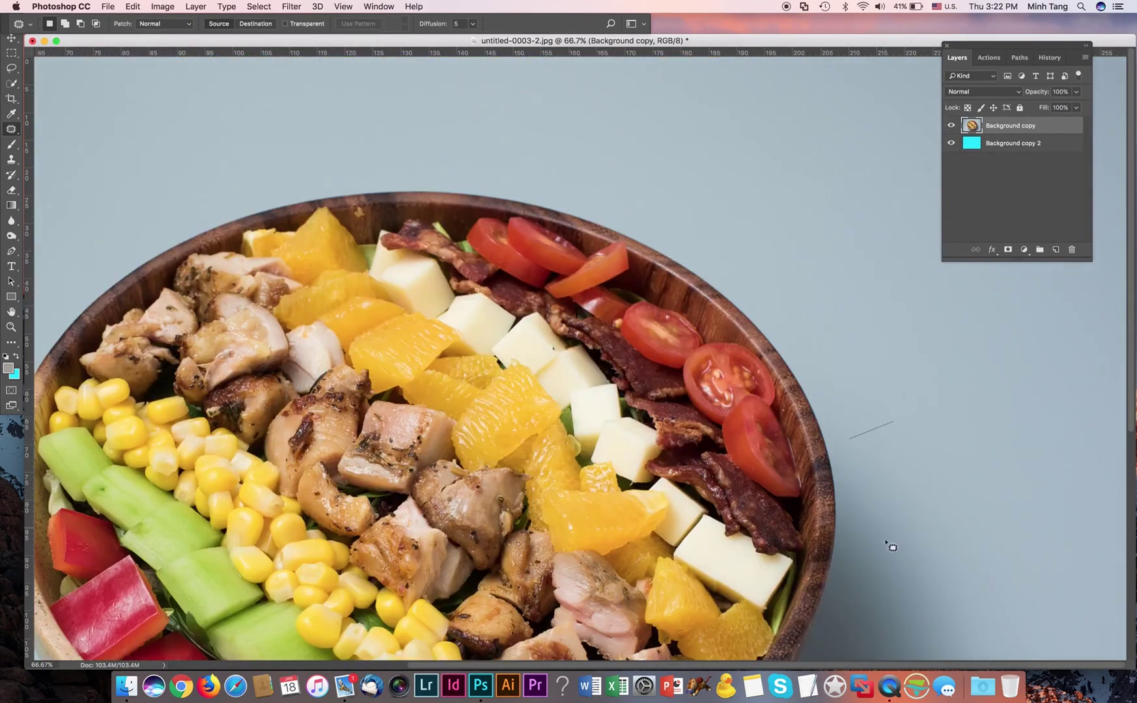
{"action": "mouse_move", "coordinate": [888, 539]}
{"action": "left_mouse_down"}
{"action": "mouse_move", "coordinate": [894, 521]}
{"action": "mouse_move", "coordinate": [912, 541]}
{"action": "left_mouse_up"}
{"action": "left_click", "coordinate": [664, 231]}
{"action": "scroll", "coordinate": [830, 325], "scroll_direction": "up", "scroll_amount": 4}
{"action": "scroll", "coordinate": [894, 417], "scroll_direction": "down", "scroll_amount": 6}
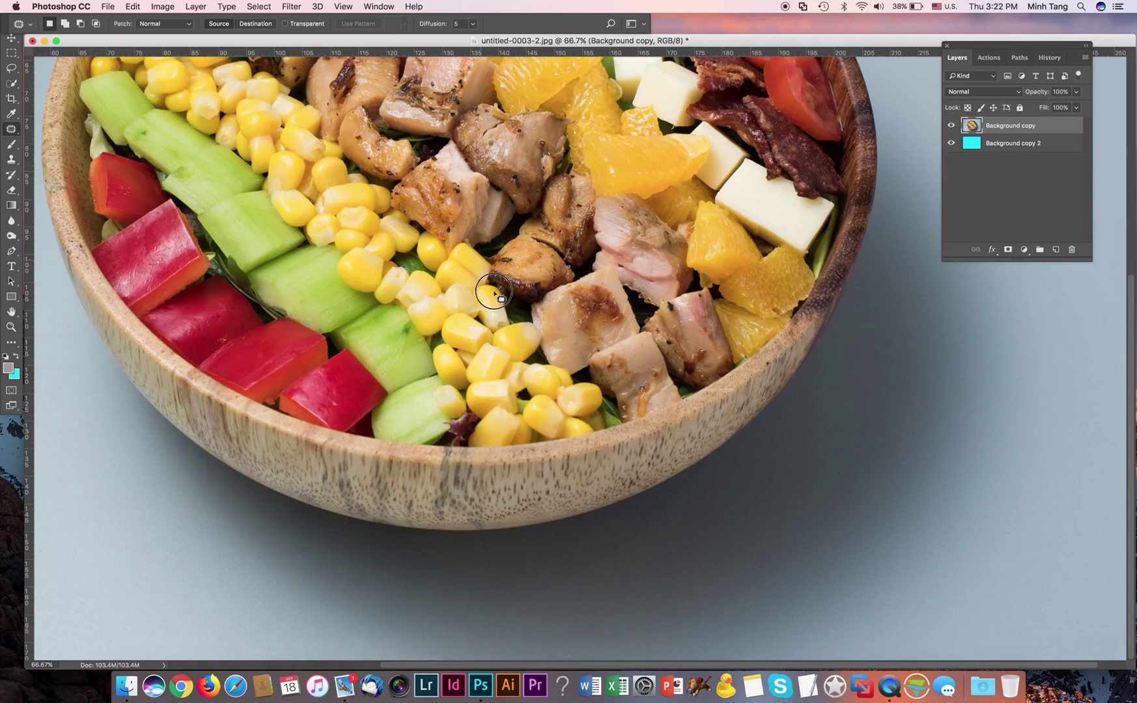
{"action": "key", "text": "super+minus"}
{"action": "key", "text": "super+minus"}
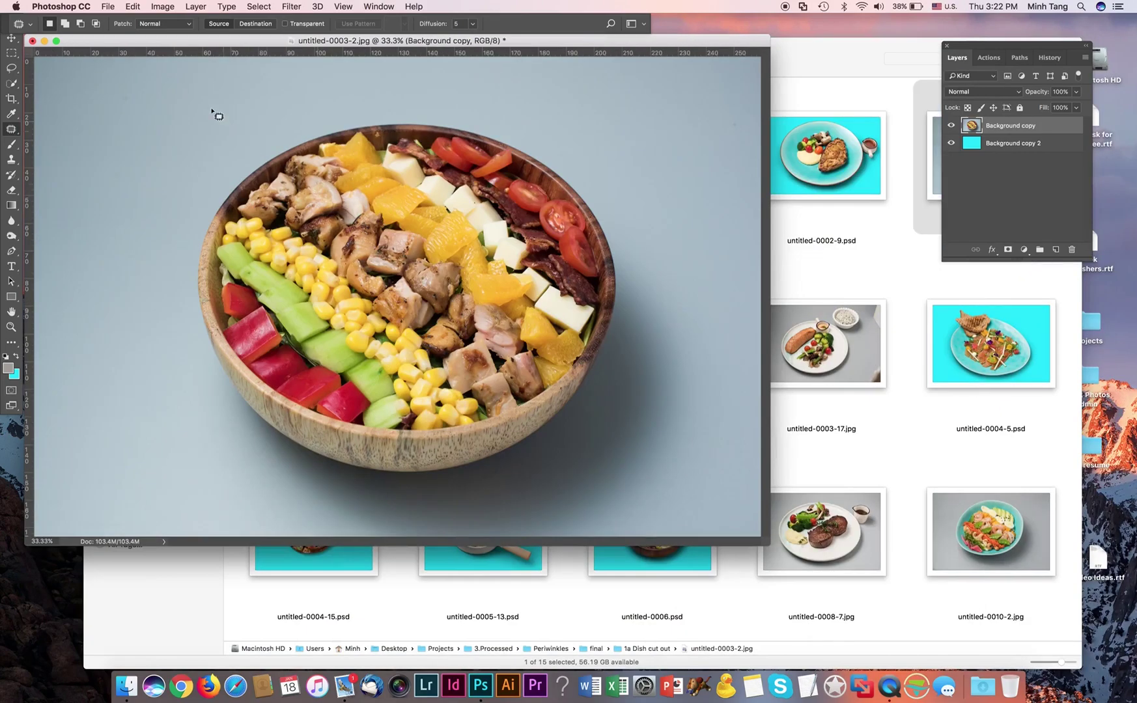
Step: Magic Wand-select the grey backdrop plus the bowl's shadow, then zoom in on the lower rim to check
{"action": "left_click", "coordinate": [13, 84]}
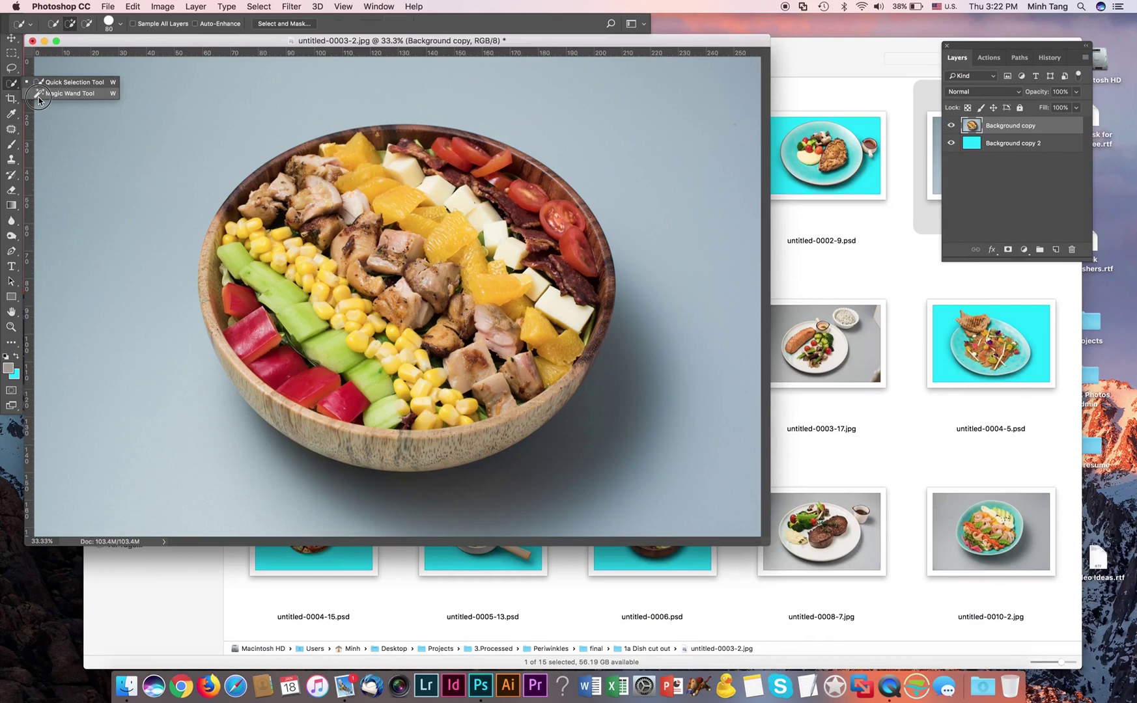
{"action": "left_click", "coordinate": [43, 95]}
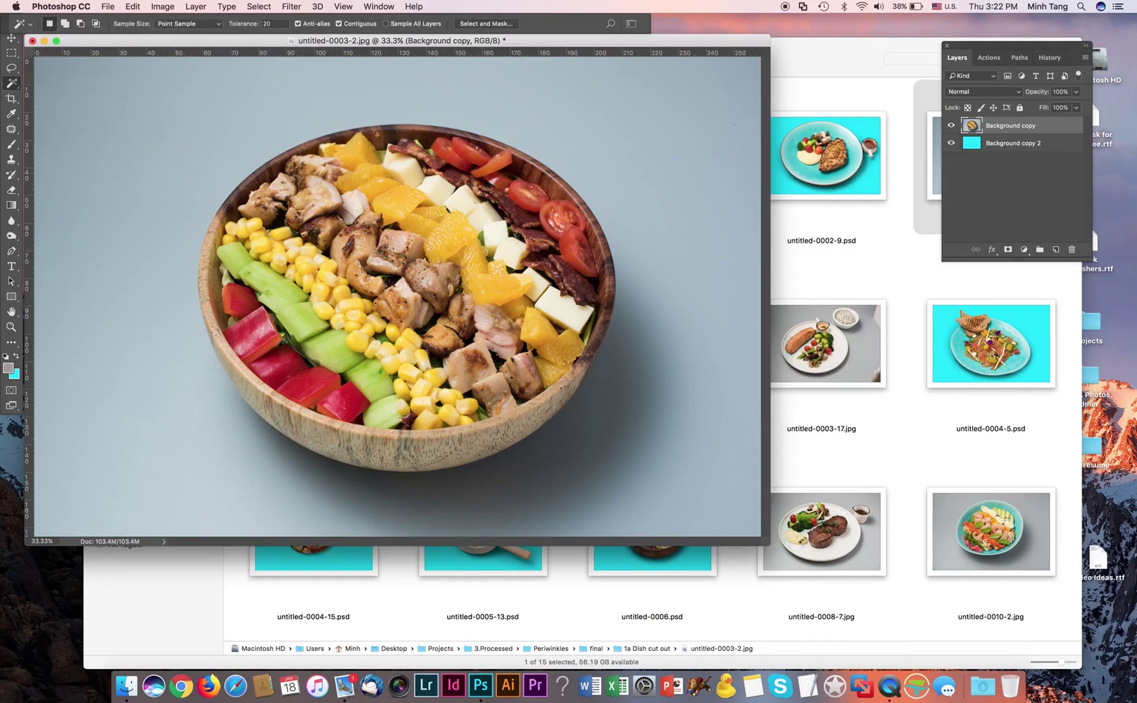
{"action": "left_click", "coordinate": [233, 170]}
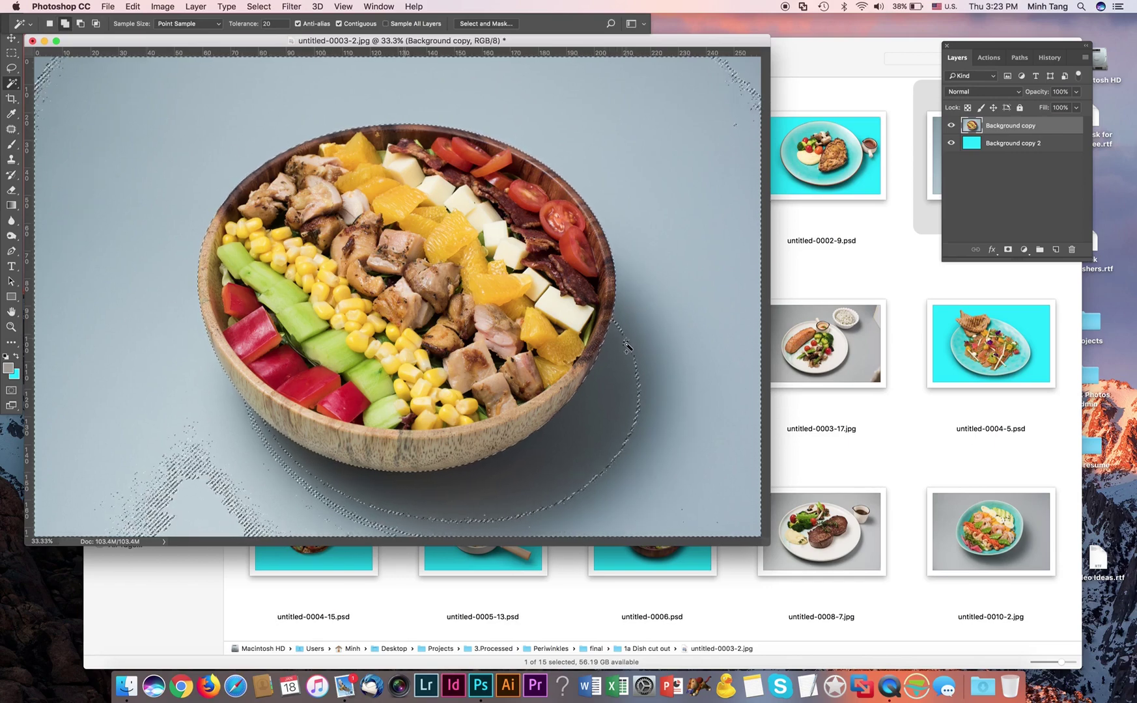
{"action": "left_click", "coordinate": [217, 483]}
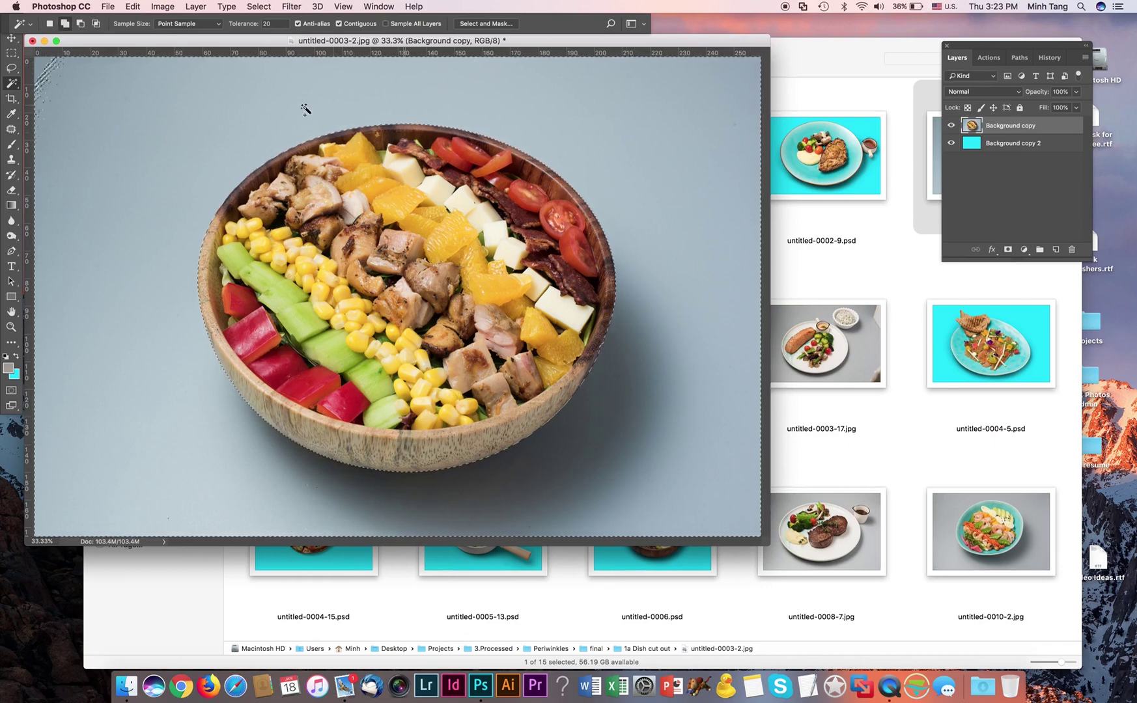
{"action": "key", "text": "super+equal"}
{"action": "key", "text": "super+equal"}
{"action": "key", "text": "super+equal"}
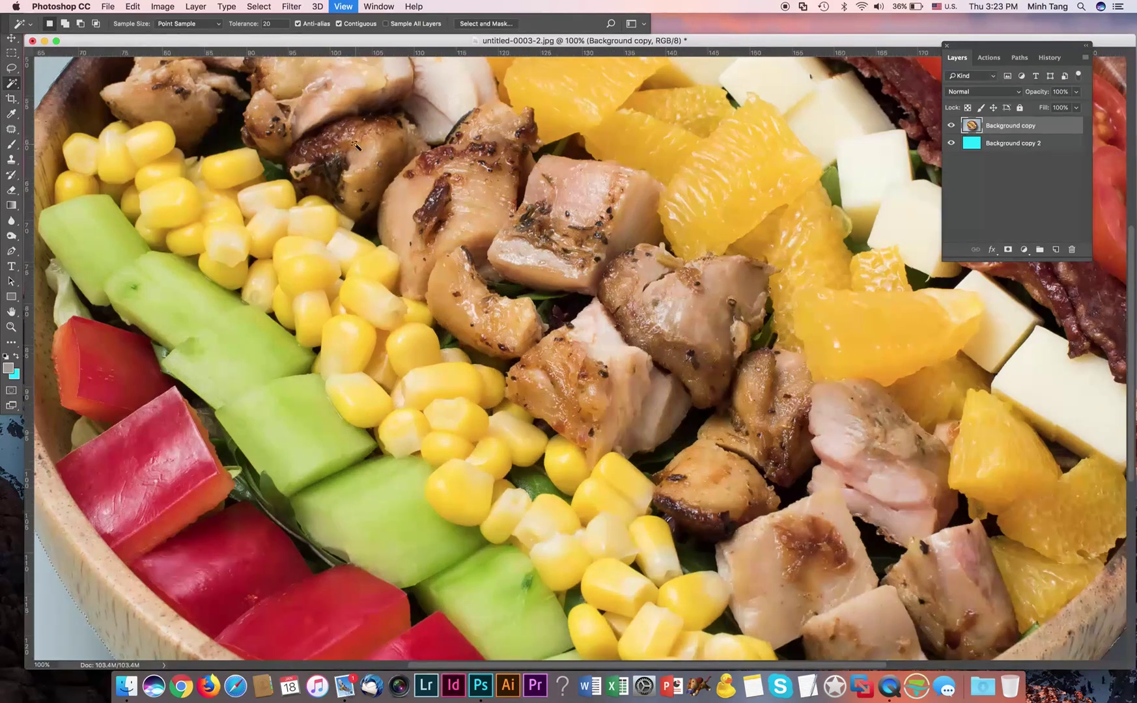
{"action": "left_click_drag", "start_coordinate": [374, 532], "coordinate": [414, 284]}
{"action": "scroll", "coordinate": [404, 413], "scroll_direction": "down", "scroll_amount": 5}
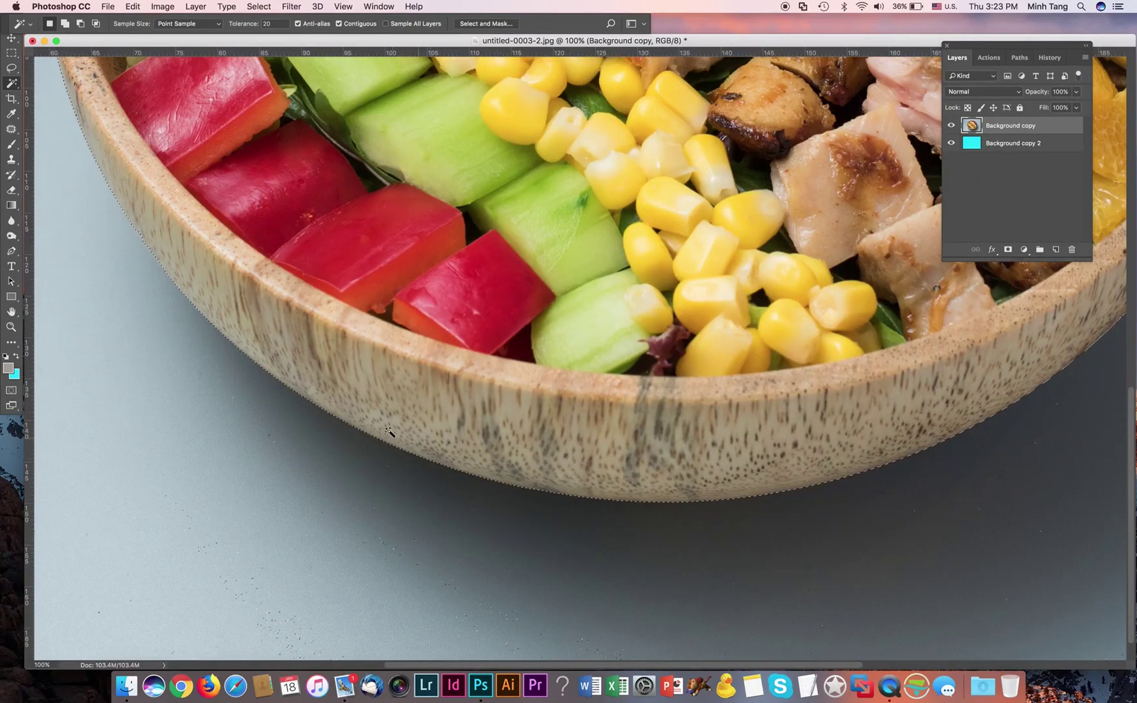
Step: Invert the selection onto the salad bowl and zoom in close on its lower-left rim
{"action": "left_click", "coordinate": [259, 7]}
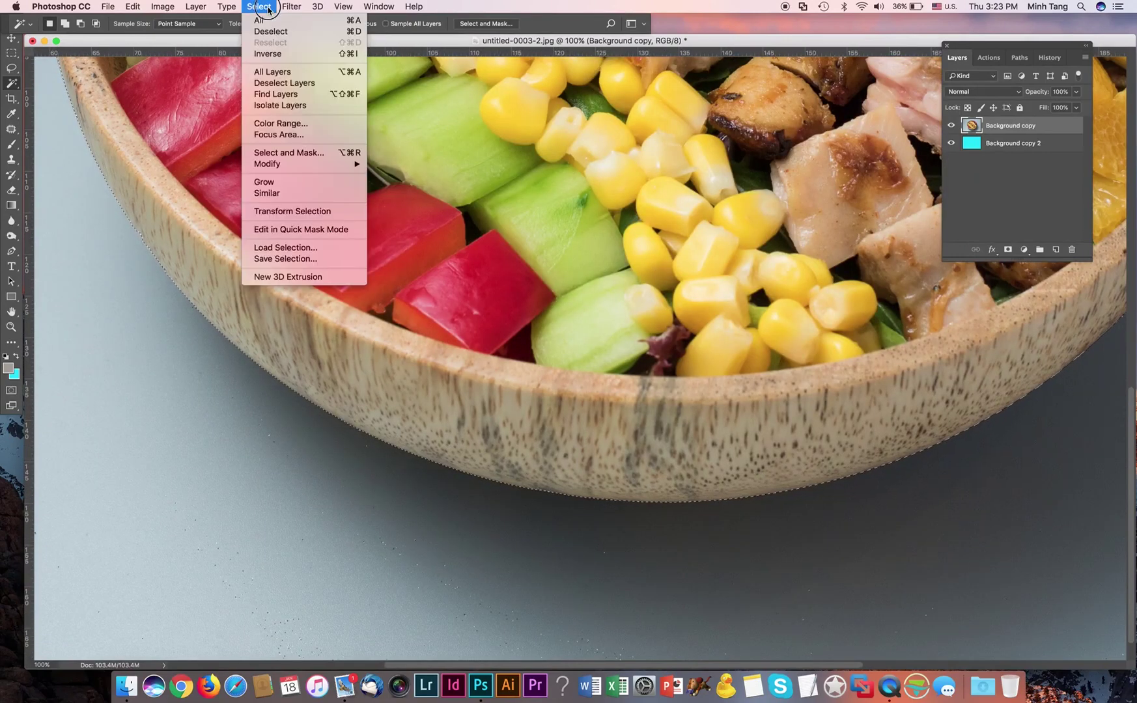
{"action": "left_click", "coordinate": [272, 56]}
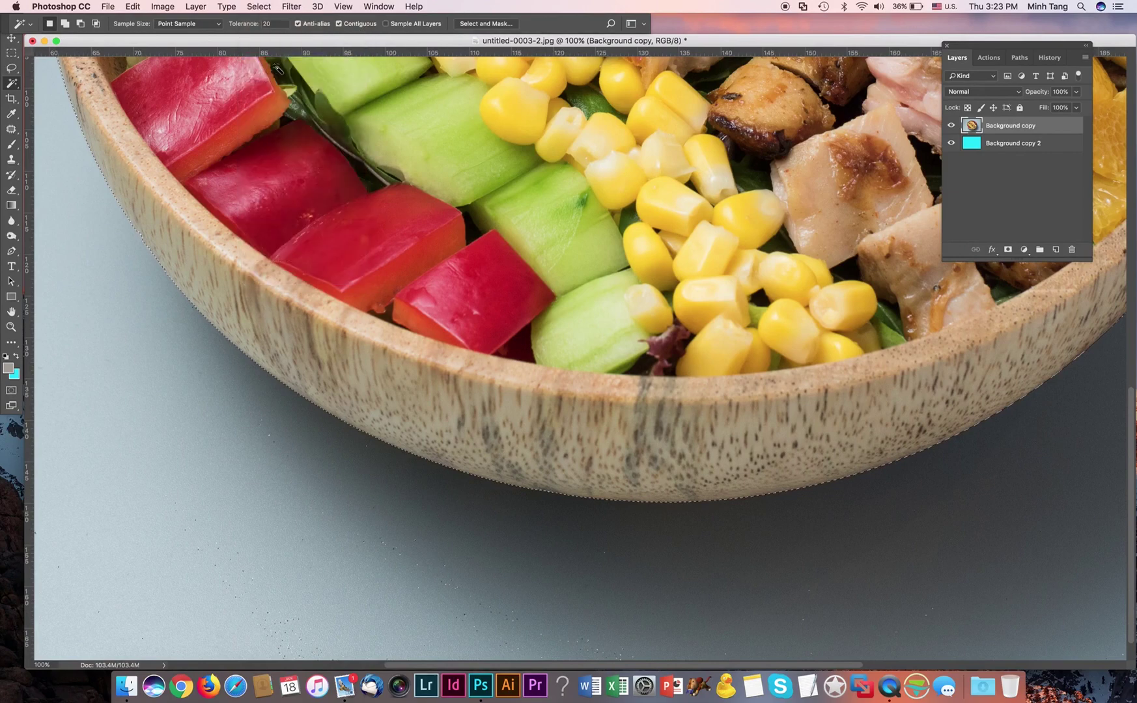
{"action": "key", "text": "super+h"}
{"action": "key", "text": "super+0"}
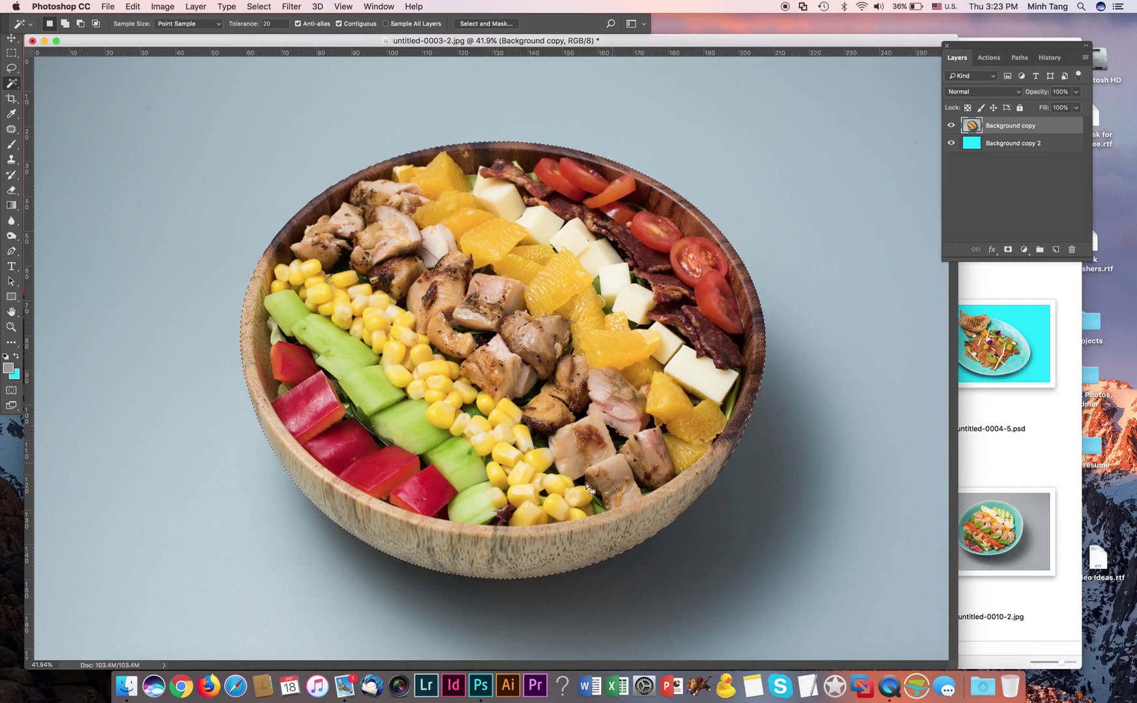
{"action": "key", "text": "super+equal"}
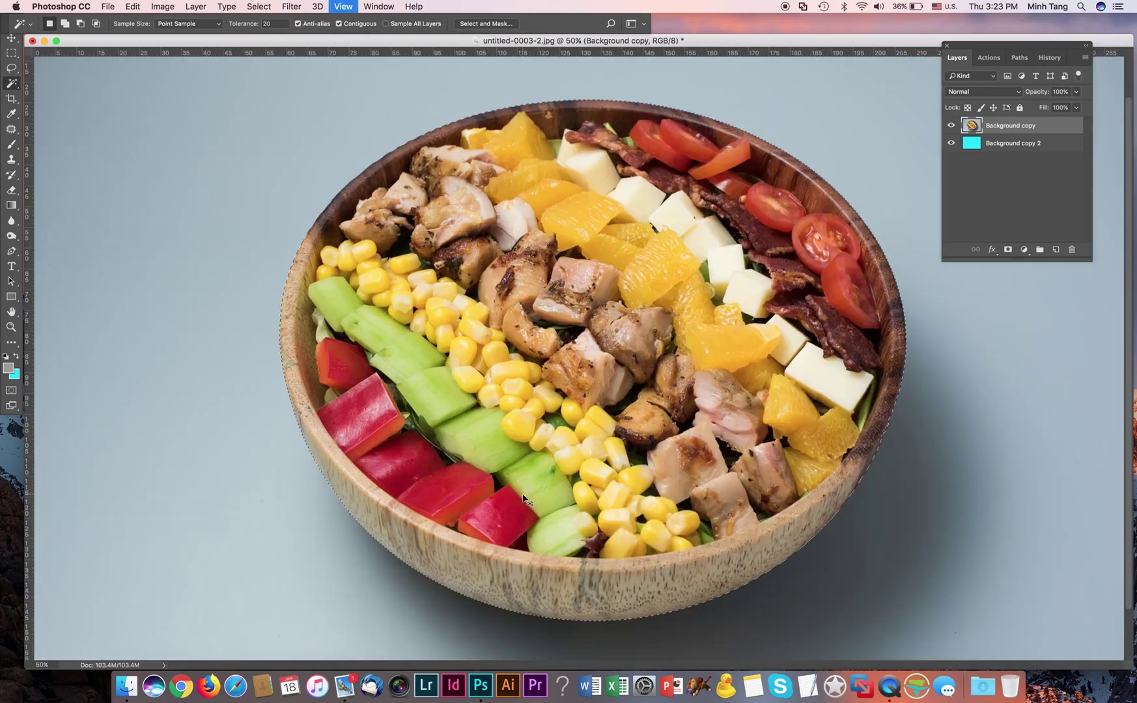
{"action": "key", "text": "super+equal"}
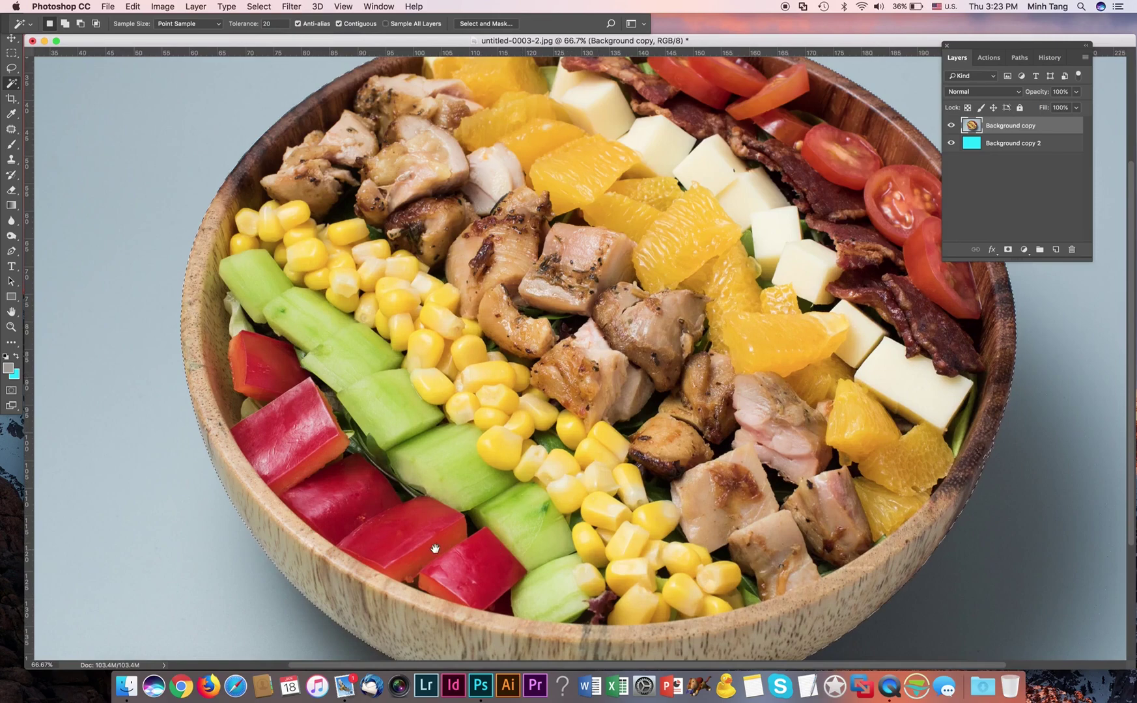
{"action": "scroll", "coordinate": [445, 299], "scroll_direction": "down", "scroll_amount": 1}
{"action": "key", "text": "super+equal"}
{"action": "scroll", "coordinate": [520, 497], "scroll_direction": "down", "scroll_amount": 5}
{"action": "scroll", "coordinate": [521, 496], "scroll_direction": "left", "scroll_amount": 2}
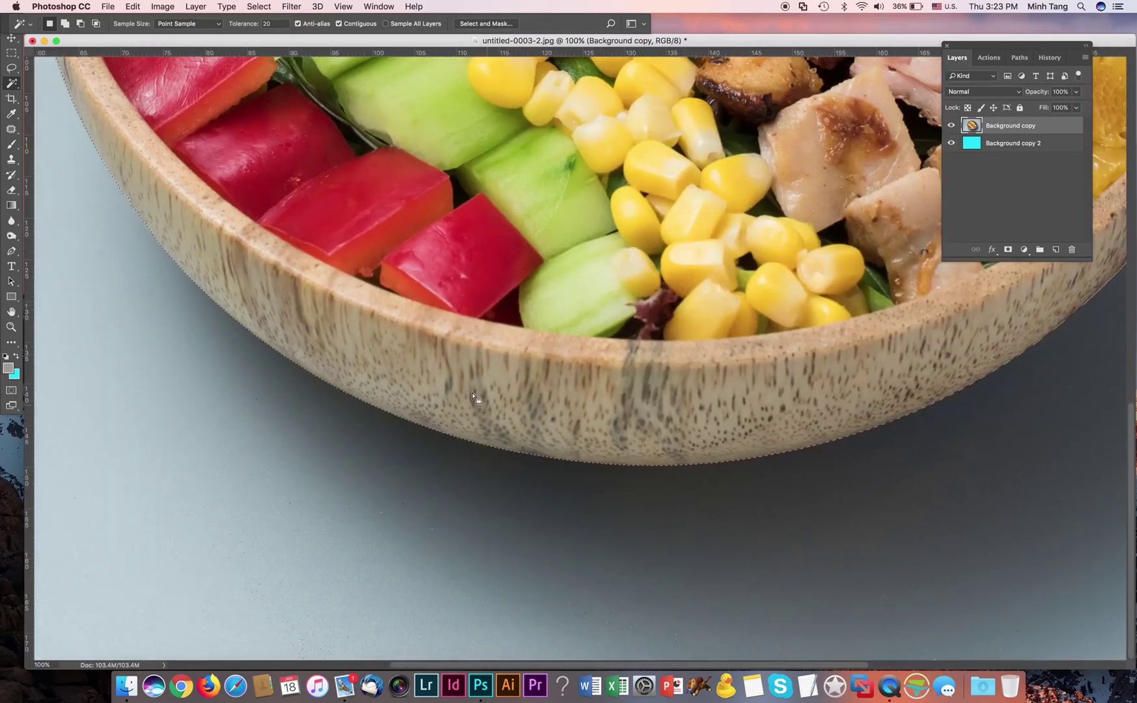
Step: Trim the stray selection edge along the bowl's right rim with the Quick Selection brush
{"action": "key", "text": "l"}
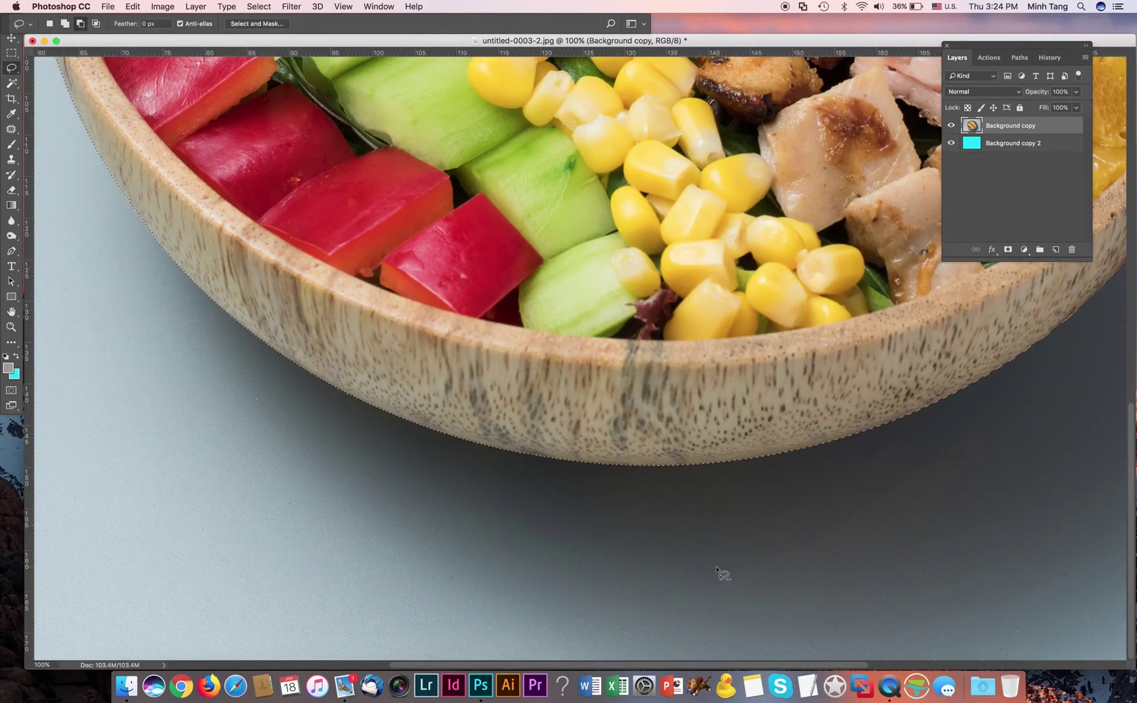
{"action": "scroll", "coordinate": [308, 272], "scroll_direction": "up", "scroll_amount": 10}
{"action": "scroll", "coordinate": [307, 272], "scroll_direction": "left", "scroll_amount": 2}
{"action": "scroll", "coordinate": [429, 301], "scroll_direction": "down", "scroll_amount": 5}
{"action": "scroll", "coordinate": [429, 302], "scroll_direction": "right", "scroll_amount": 5}
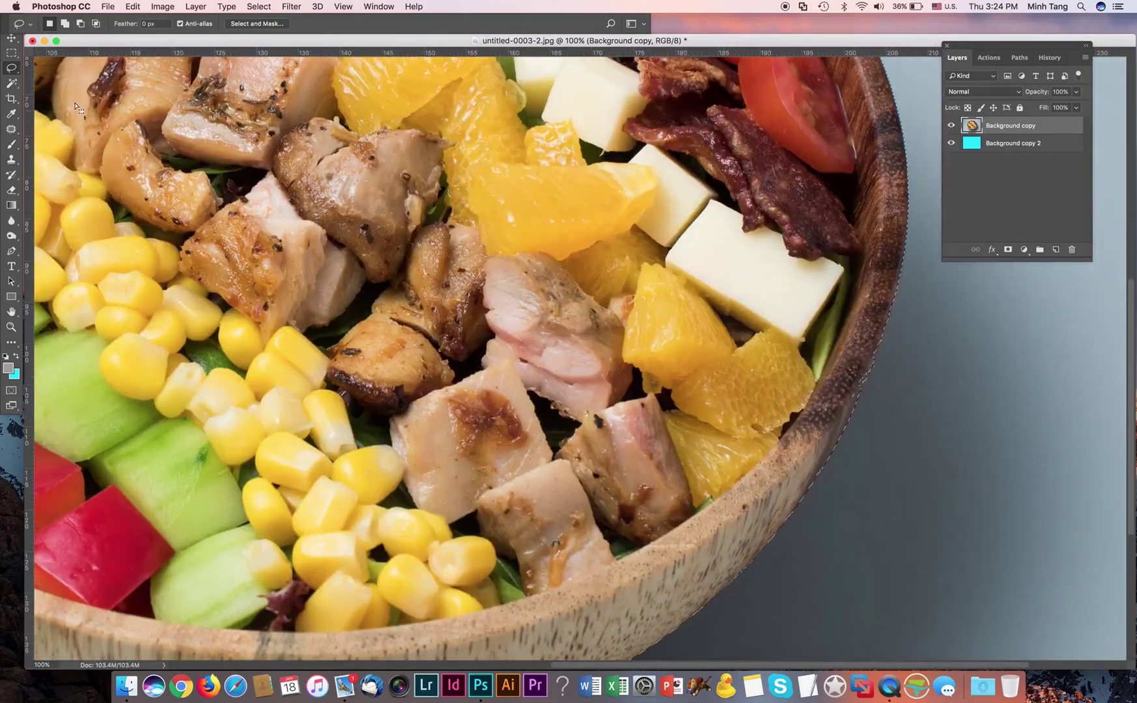
{"action": "right_click", "coordinate": [11, 83]}
{"action": "left_click", "coordinate": [68, 84]}
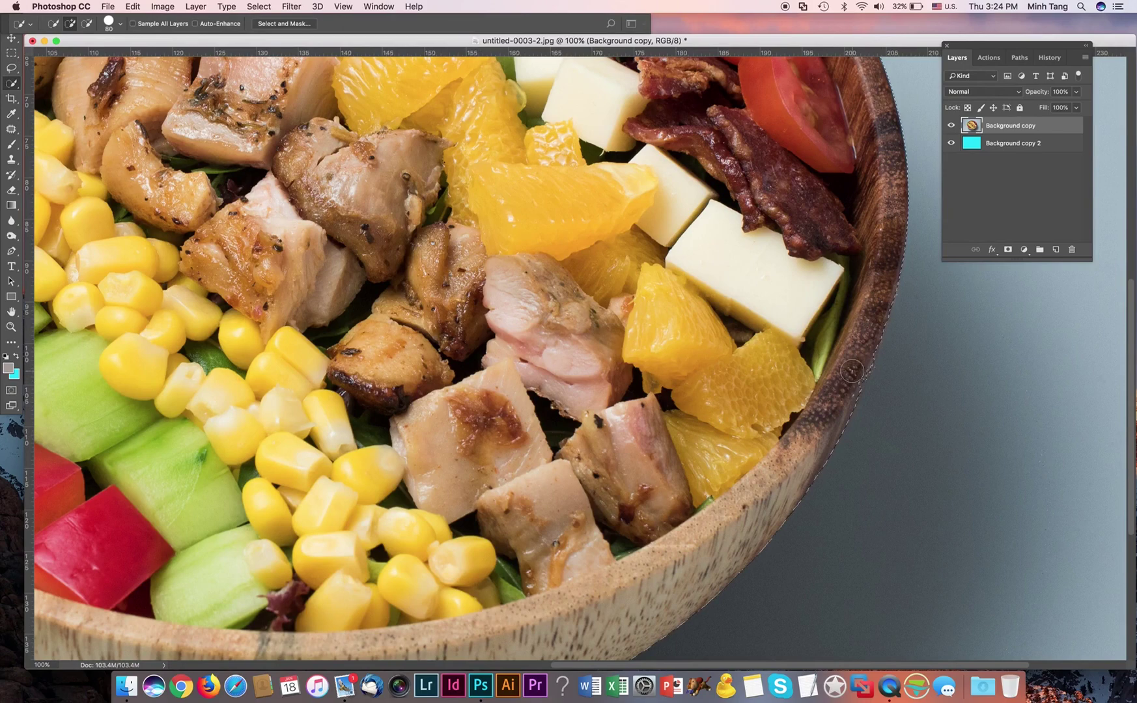
{"action": "mouse_move", "coordinate": [859, 368]}
{"action": "left_mouse_down"}
{"action": "mouse_move", "coordinate": [874, 340]}
{"action": "mouse_move", "coordinate": [855, 395]}
{"action": "mouse_move", "coordinate": [893, 349]}
{"action": "mouse_move", "coordinate": [870, 443]}
{"action": "mouse_move", "coordinate": [845, 448]}
{"action": "mouse_move", "coordinate": [882, 361]}
{"action": "left_mouse_up"}
{"action": "scroll", "coordinate": [901, 368], "scroll_direction": "down", "scroll_amount": 5}
{"action": "scroll", "coordinate": [900, 367], "scroll_direction": "left", "scroll_amount": 2}
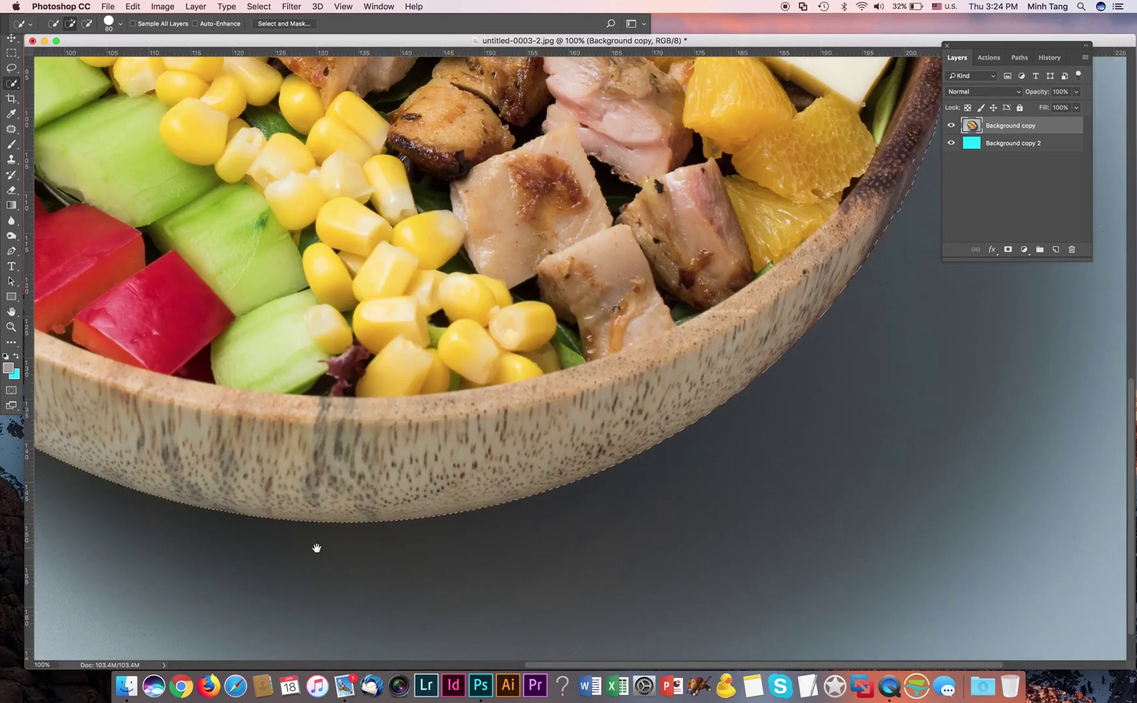
{"action": "scroll", "coordinate": [389, 540], "scroll_direction": "left", "scroll_amount": 5}
Step: Mask Background copy to cut out the bowl, then duplicate it as Background copy 3
{"action": "key", "text": "super+minus"}
{"action": "key", "text": "super+minus"}
{"action": "key", "text": "super+minus"}
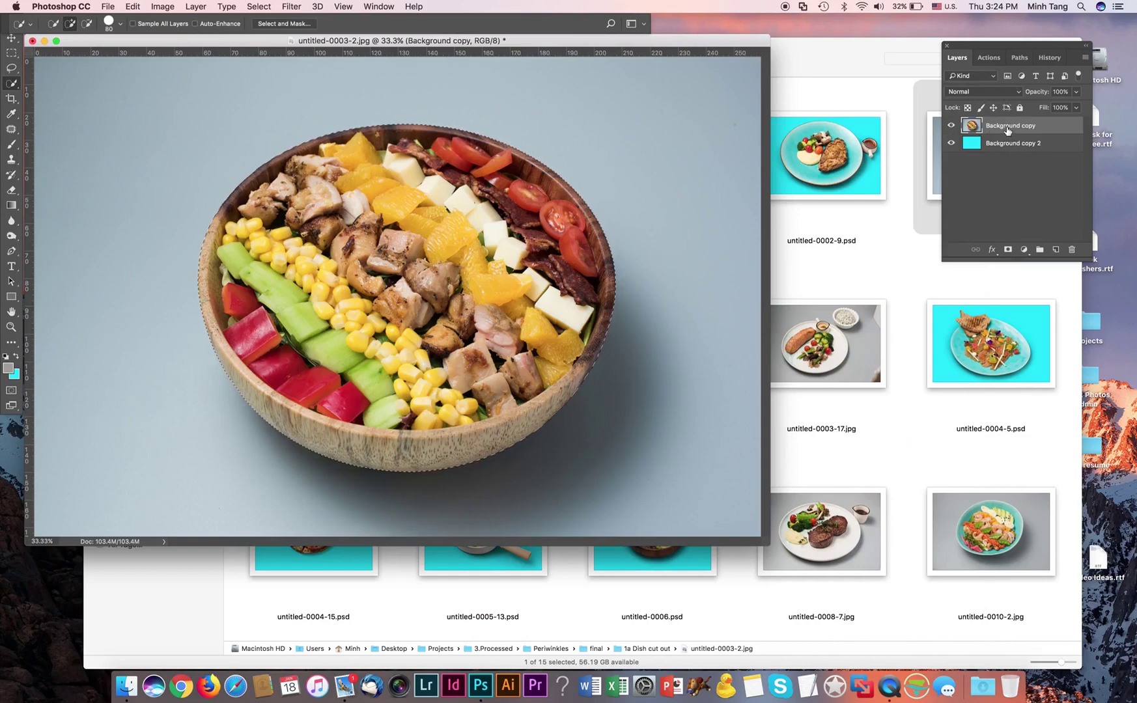
{"action": "left_click", "coordinate": [1007, 250]}
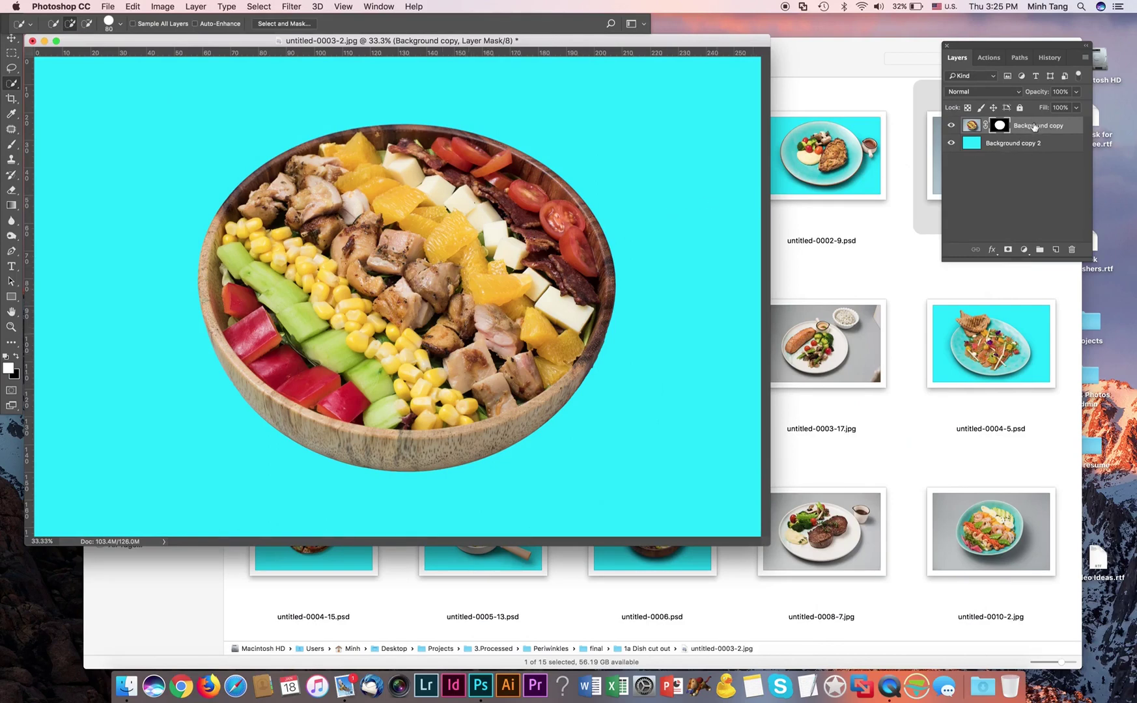
{"action": "left_click_drag", "start_coordinate": [1035, 125], "coordinate": [1055, 249]}
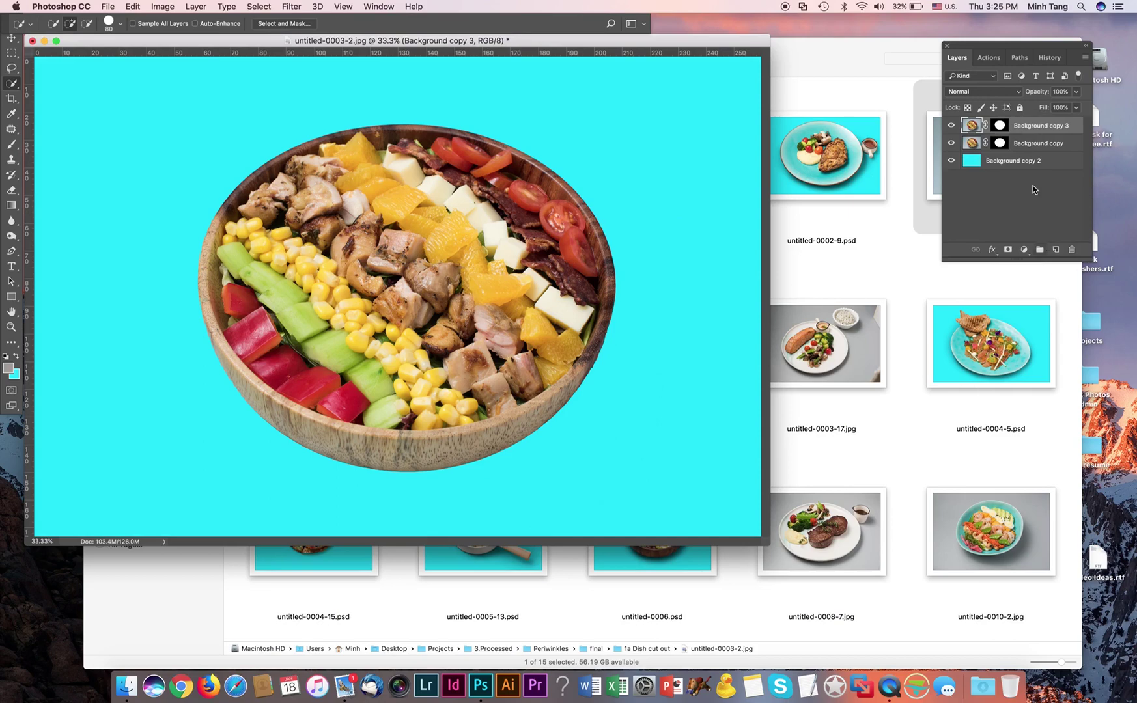
Step: Set Background copy's blend mode to Multiply and target its layer mask thumbnail
{"action": "left_click", "coordinate": [1026, 144]}
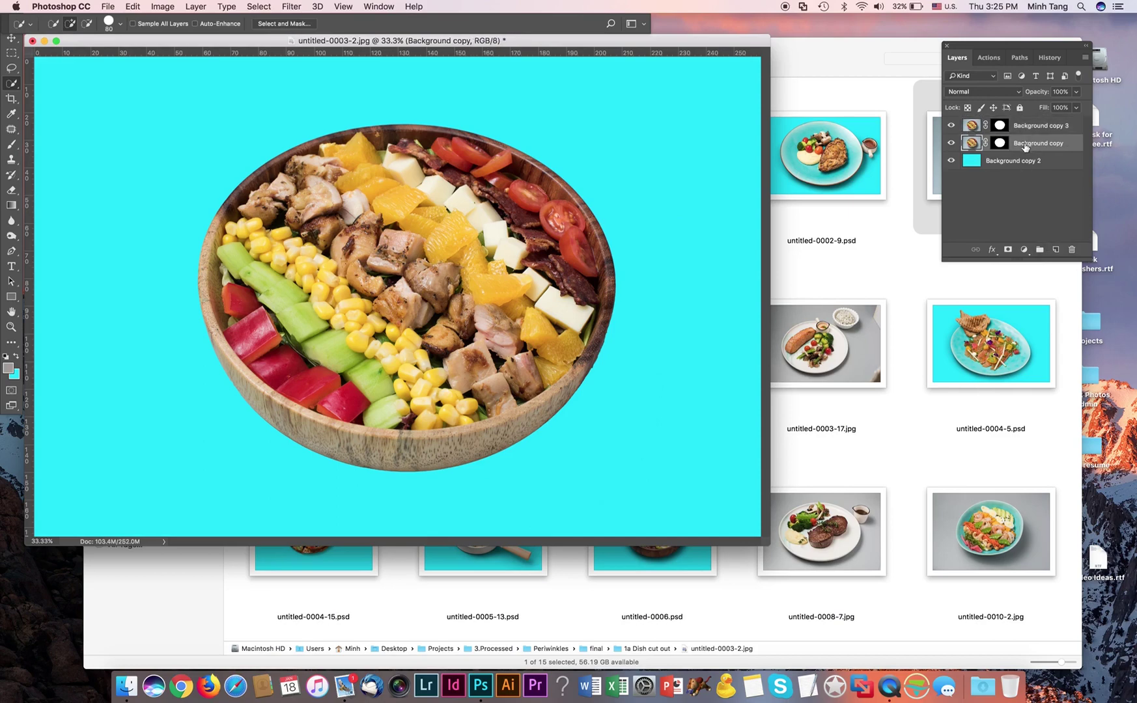
{"action": "left_click", "coordinate": [995, 90]}
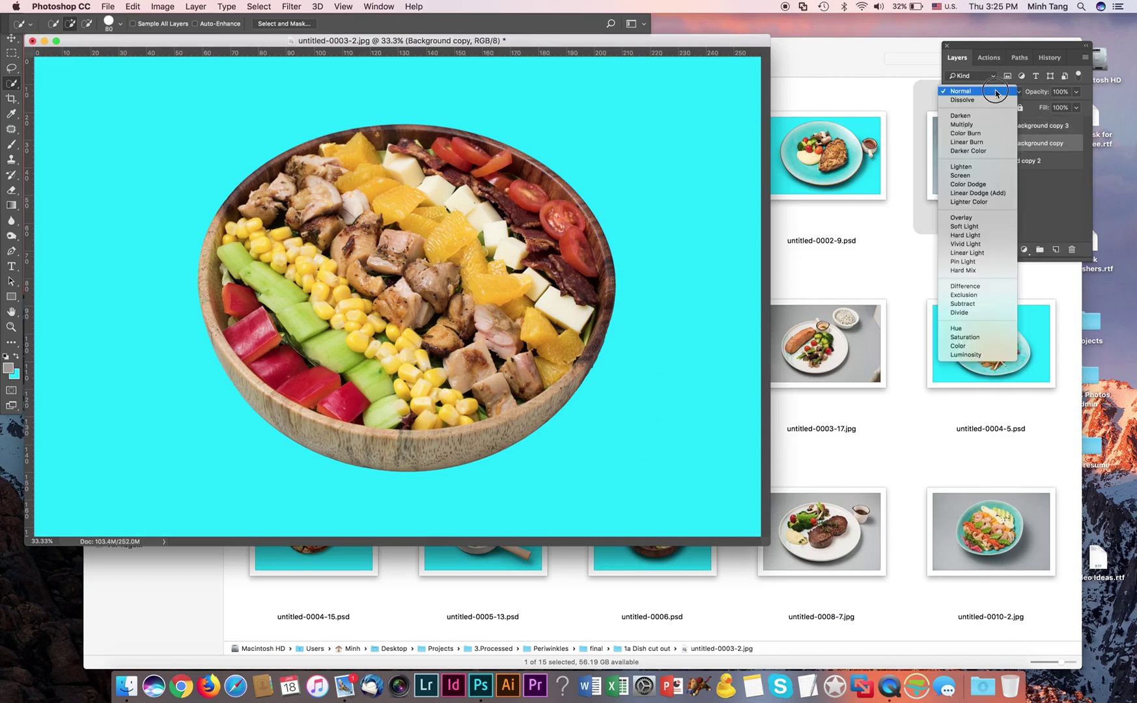
{"action": "left_click", "coordinate": [963, 126]}
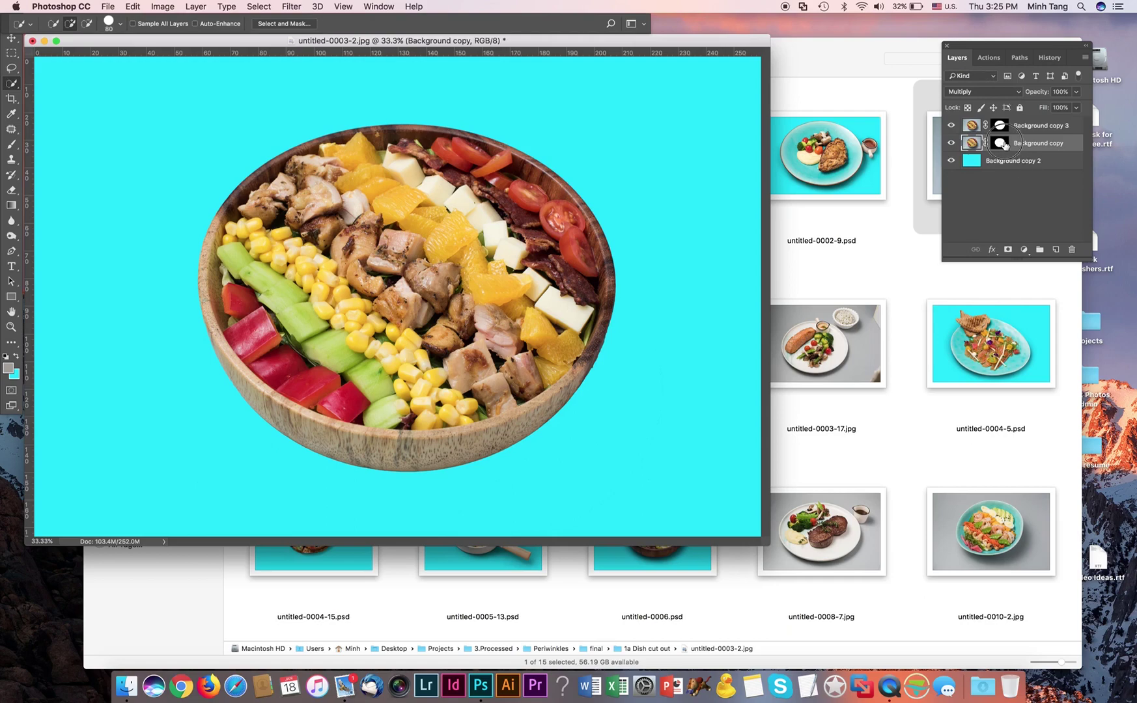
{"action": "left_click", "coordinate": [1001, 144]}
{"action": "left_click", "coordinate": [1044, 144]}
{"action": "left_click", "coordinate": [1000, 144]}
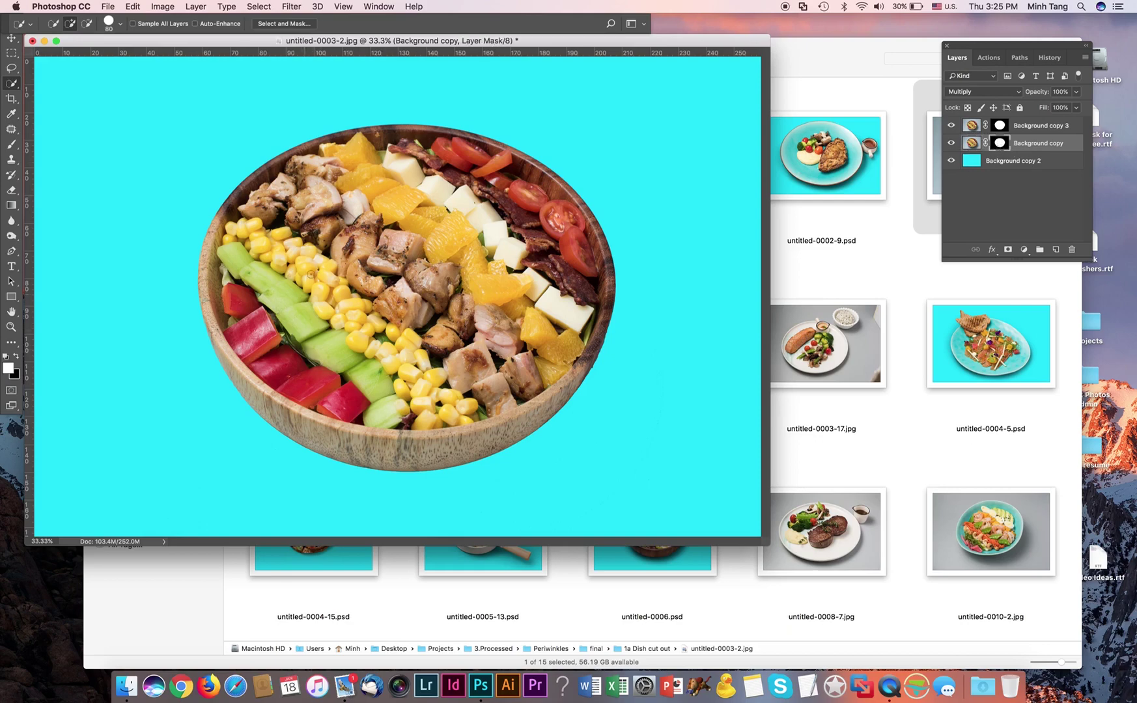
Step: Brush a soft 38%-opacity shadow under the bowl on the mask and save as untitled-0003-2.psd
{"action": "left_click", "coordinate": [11, 144]}
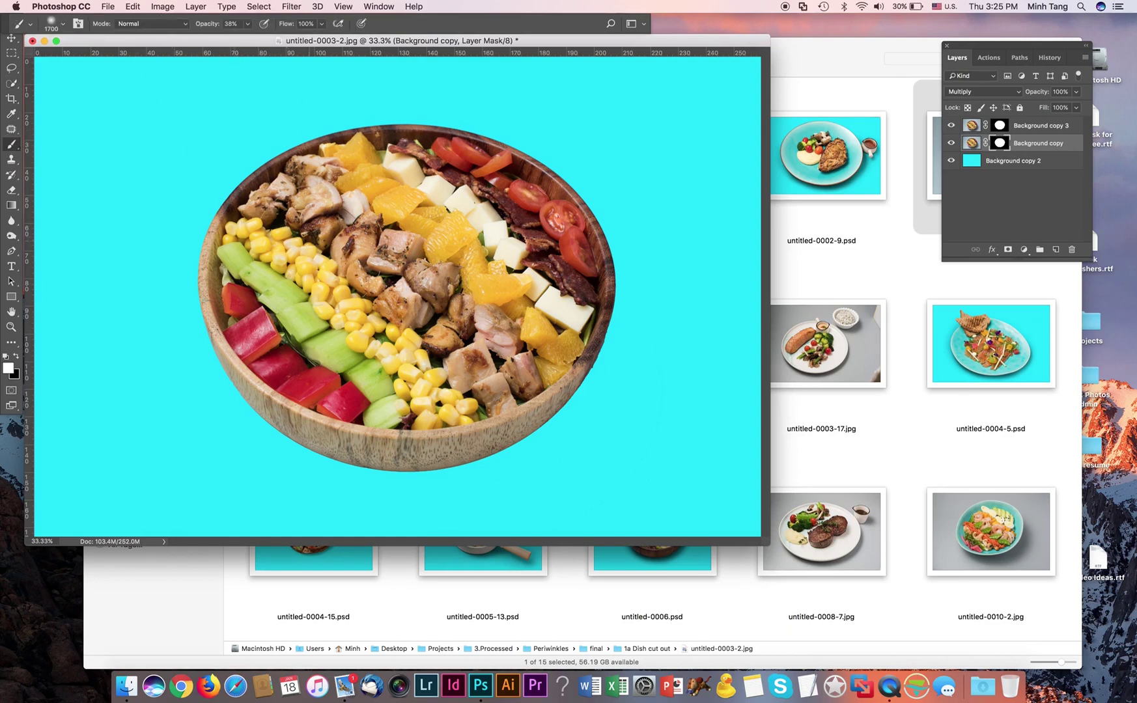
{"action": "key", "text": "bracketleft"}
{"action": "mouse_move", "coordinate": [560, 300]}
{"action": "left_mouse_down"}
{"action": "mouse_move", "coordinate": [573, 351]}
{"action": "mouse_move", "coordinate": [566, 391]}
{"action": "mouse_move", "coordinate": [479, 404]}
{"action": "mouse_move", "coordinate": [293, 378]}
{"action": "mouse_move", "coordinate": [250, 332]}
{"action": "mouse_move", "coordinate": [414, 418]}
{"action": "mouse_move", "coordinate": [352, 430]}
{"action": "mouse_move", "coordinate": [365, 449]}
{"action": "left_mouse_up"}
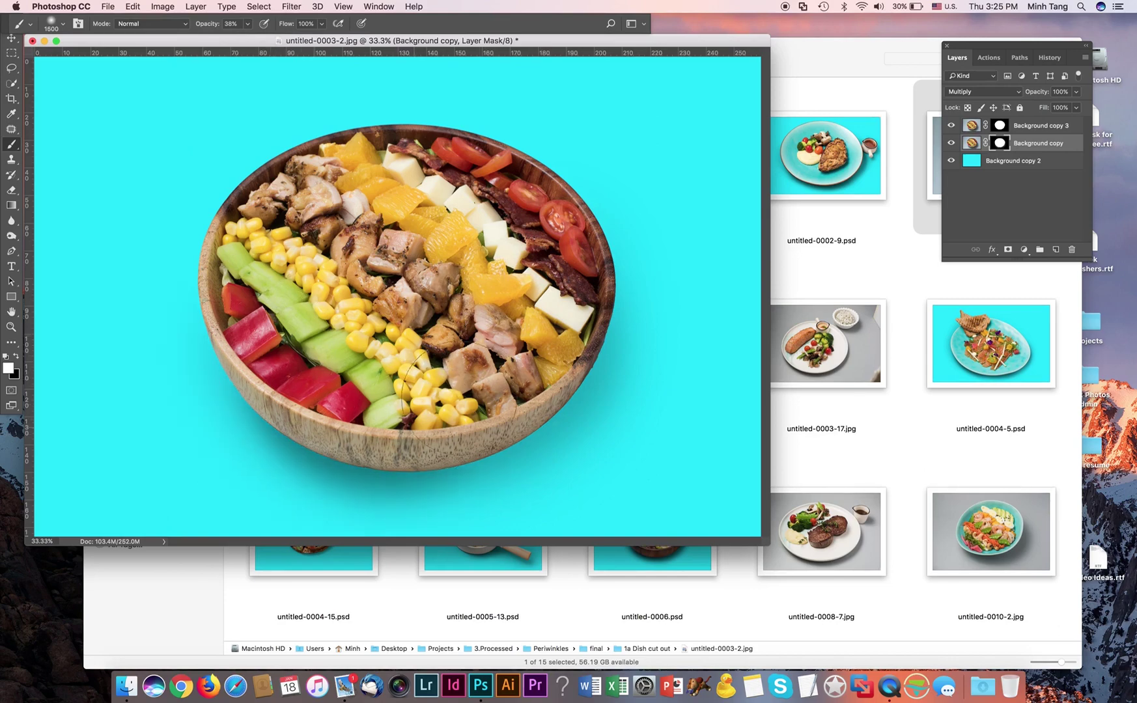
{"action": "key", "text": "bracketleft"}
{"action": "key", "text": "bracketleft"}
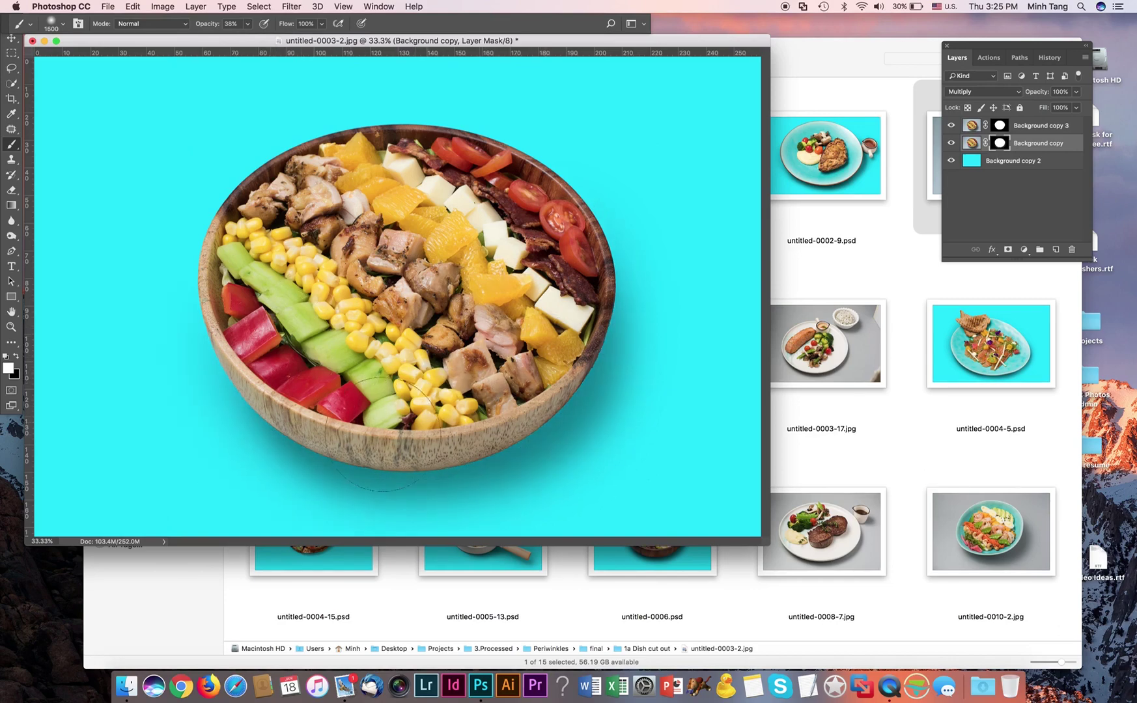
{"action": "key", "text": "bracketright"}
{"action": "key", "text": "bracketright"}
{"action": "key", "text": "bracketright"}
{"action": "key", "text": "bracketright"}
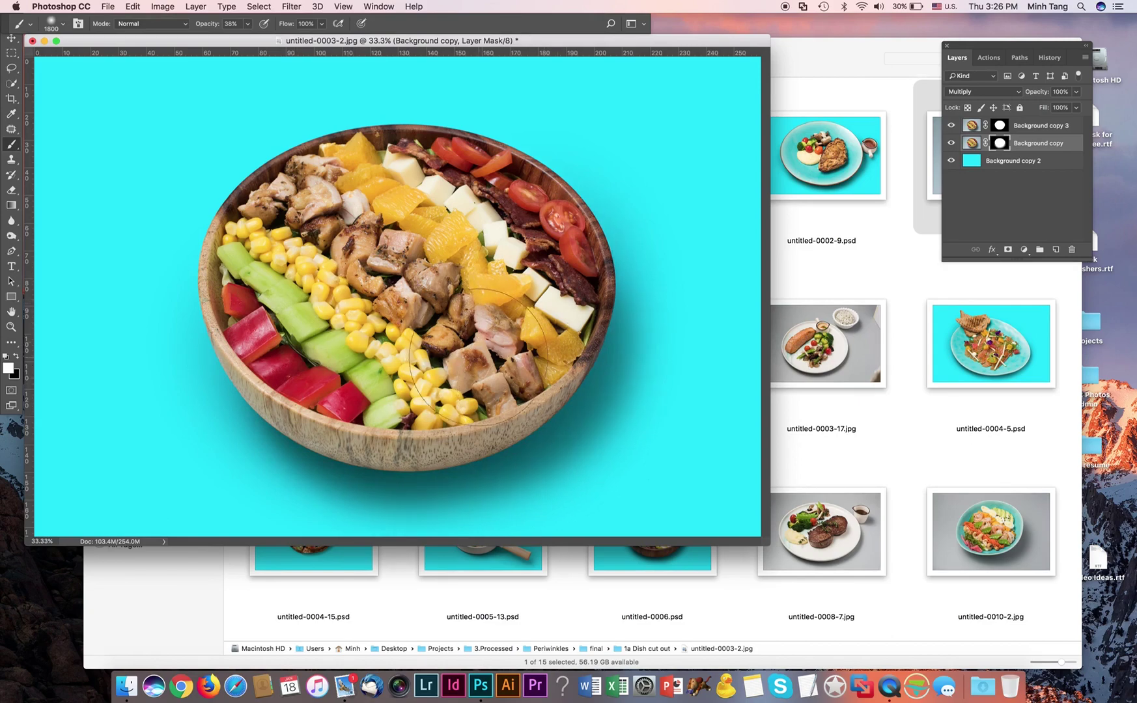
{"action": "key", "text": "super+s"}
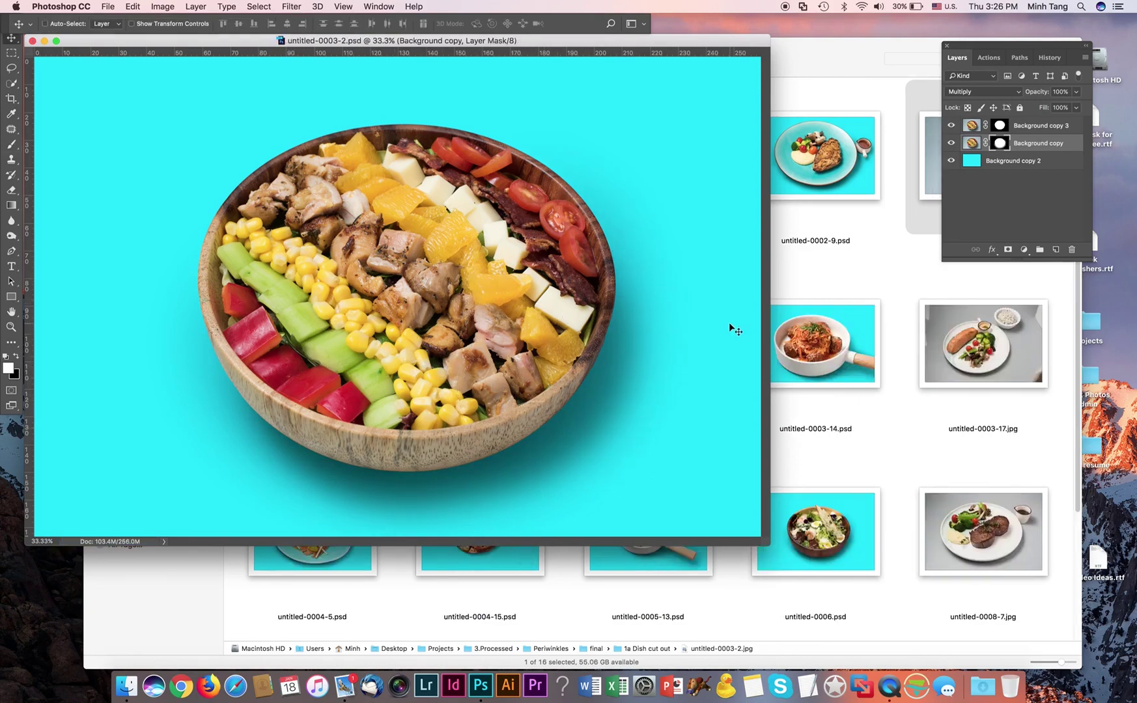
Step: Arrange the Finder backgrounds window over Photoshop and select background-0014-2.jpg
{"action": "left_click_drag", "start_coordinate": [784, 45], "coordinate": [855, 433]}
{"action": "left_click_drag", "start_coordinate": [882, 182], "coordinate": [925, 140]}
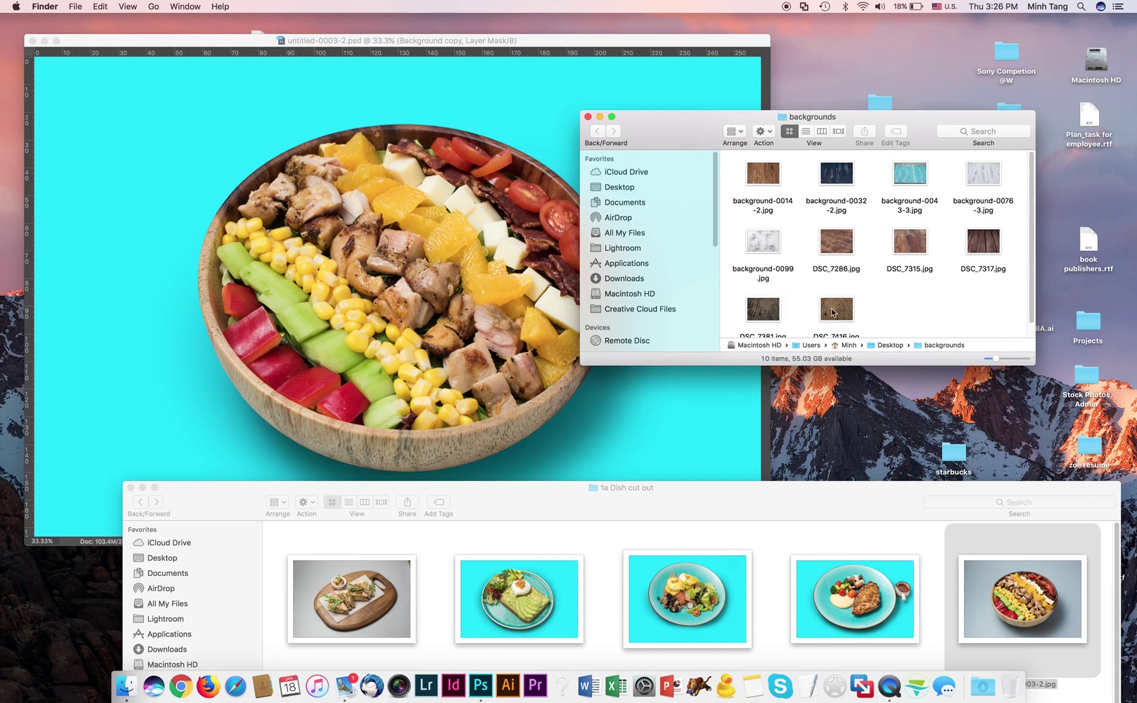
{"action": "left_click", "coordinate": [769, 176]}
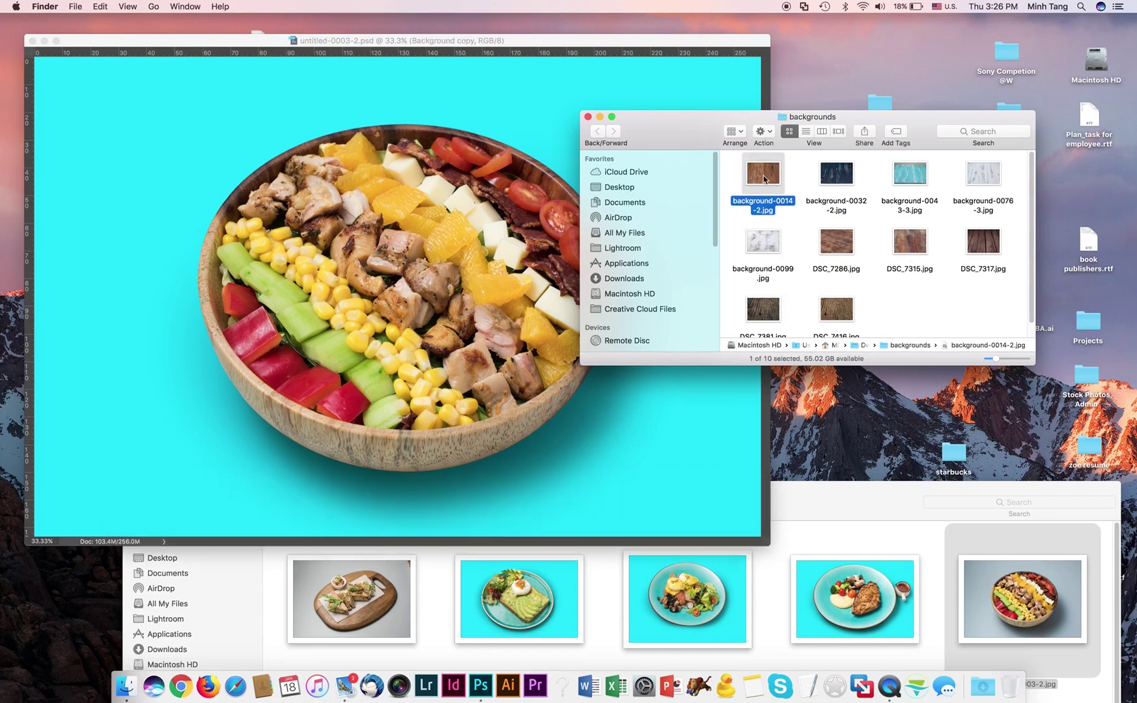
Step: Place background-0014-2.jpg below the bowl layers and zoom the document out to 25%
{"action": "left_click_drag", "start_coordinate": [764, 179], "coordinate": [540, 311]}
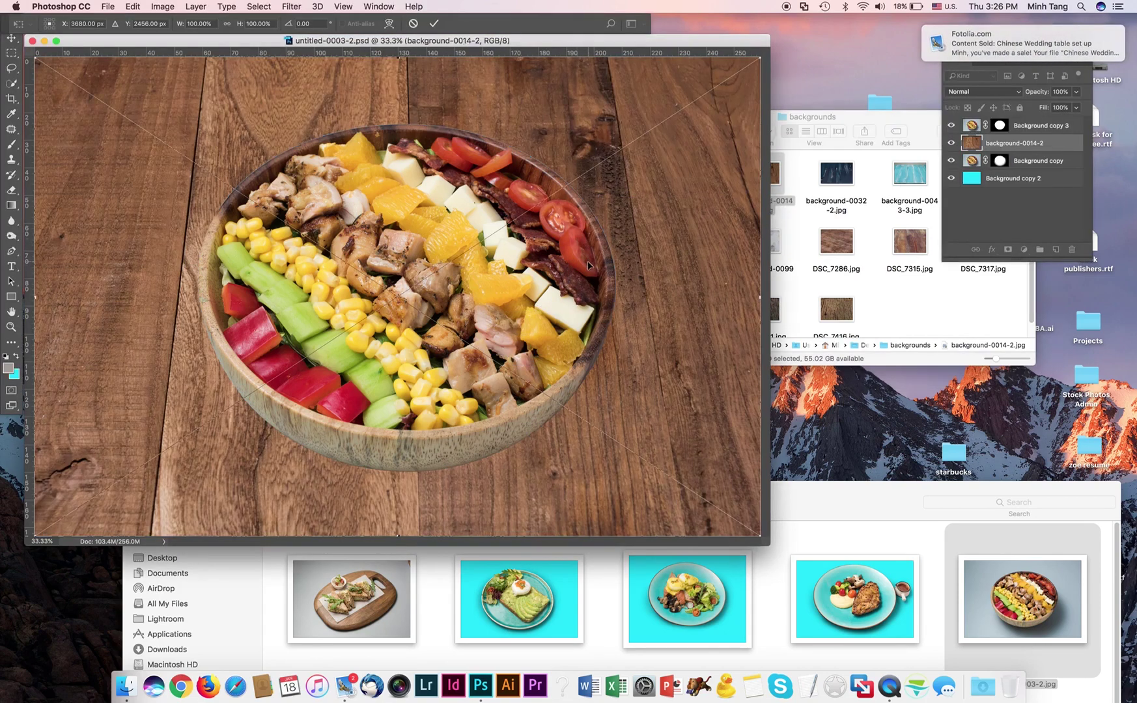
{"action": "key", "text": "Return"}
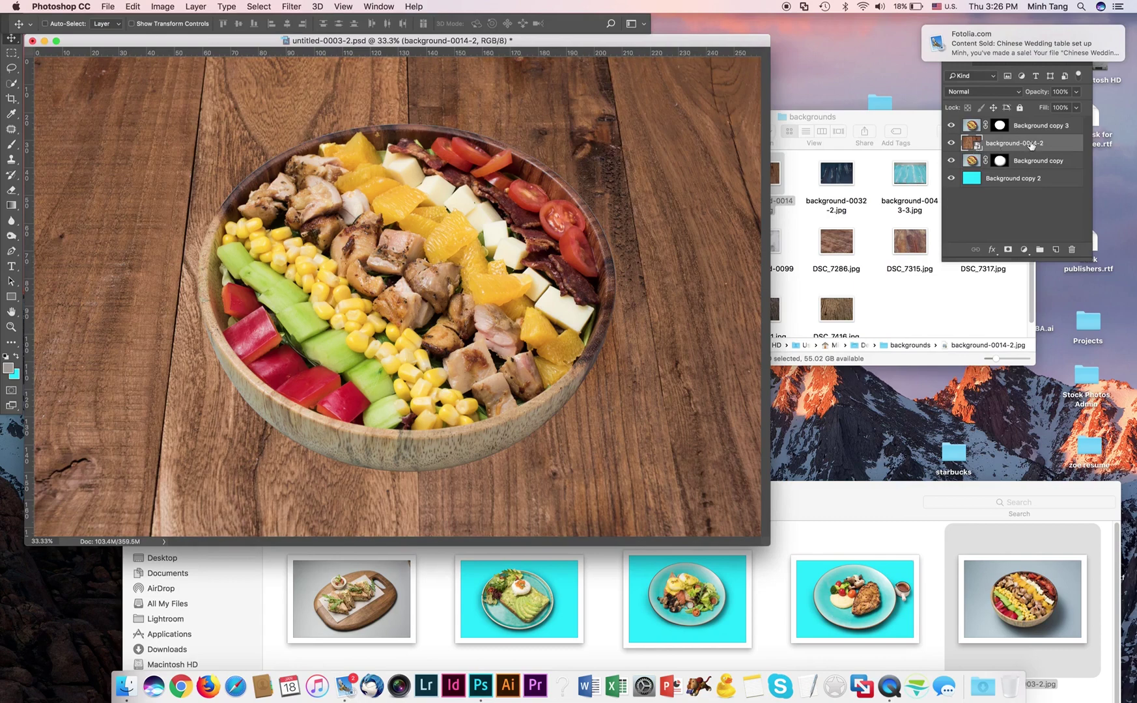
{"action": "left_click_drag", "start_coordinate": [1030, 146], "coordinate": [1031, 173]}
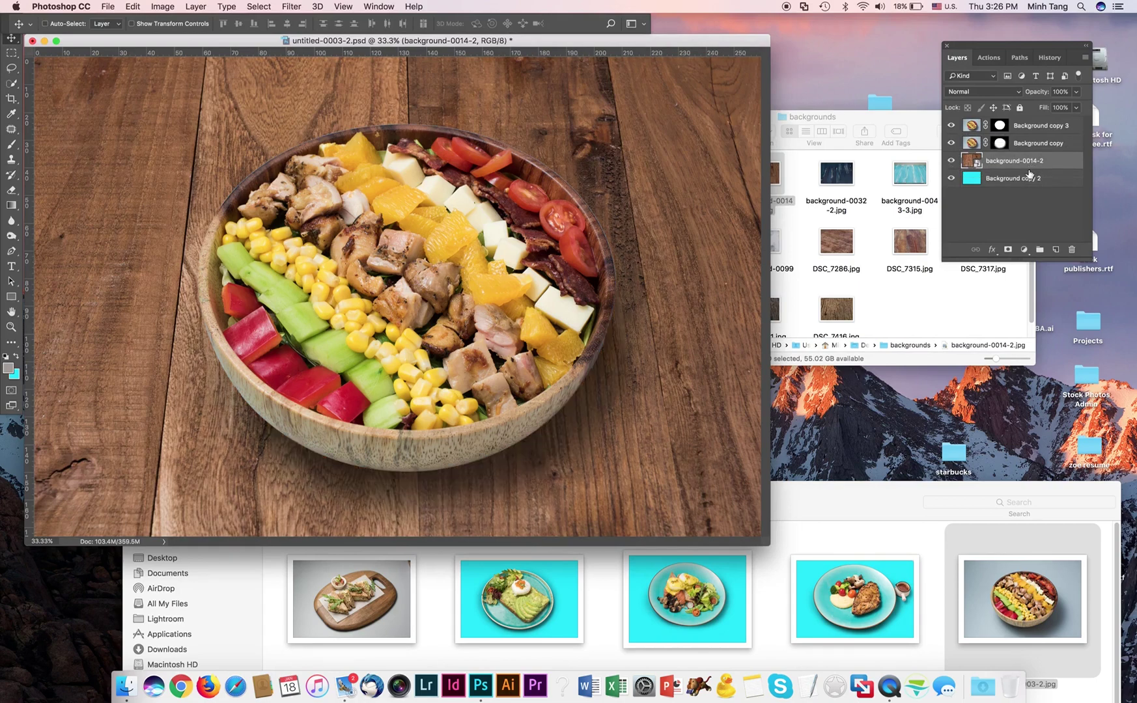
{"action": "key", "text": "super+minus"}
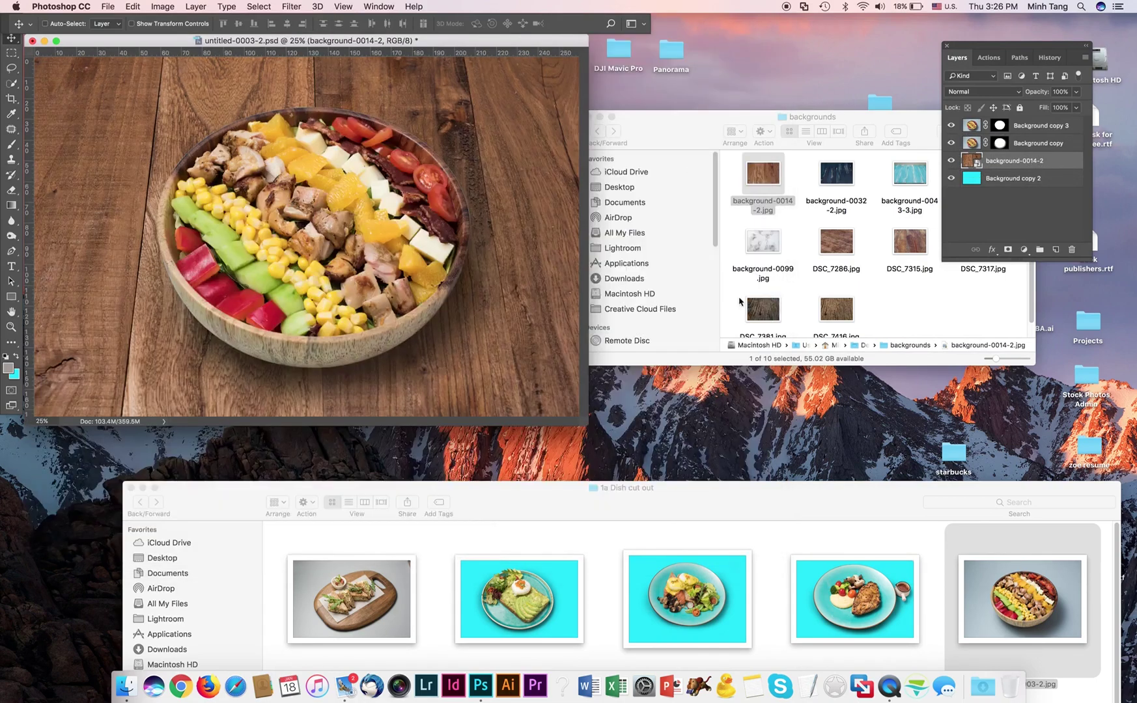
{"action": "key", "text": "super+minus"}
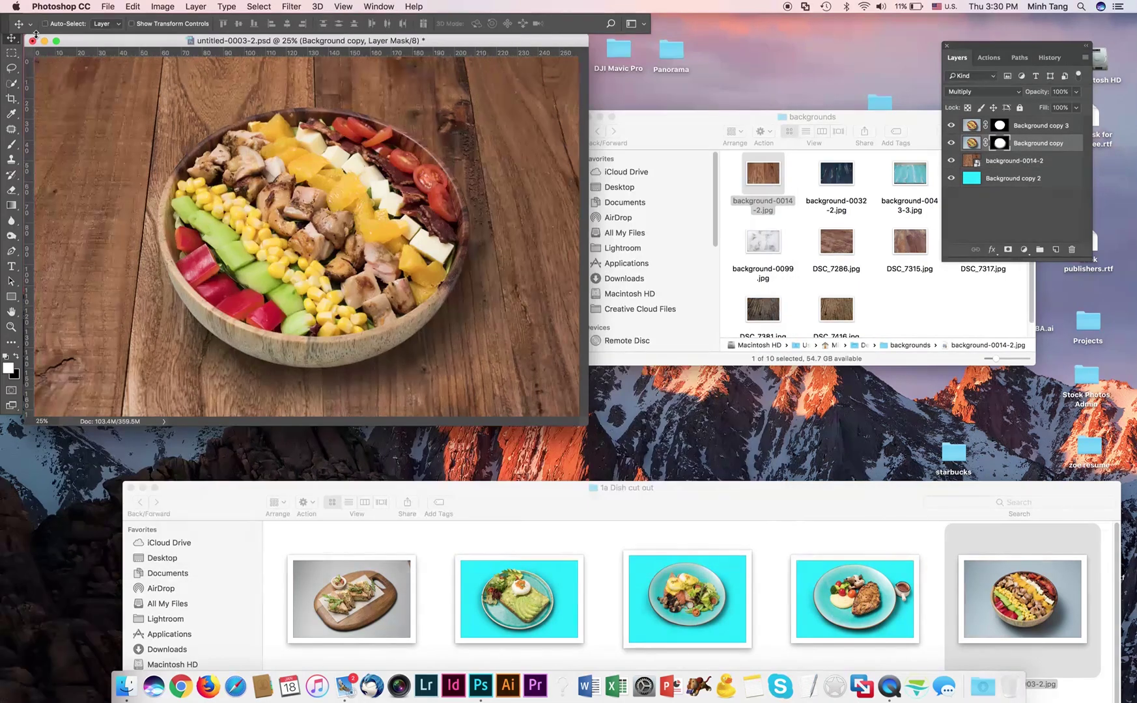
Step: Enlarge the document window and start placing DSC_7381.jpg, then cancel it
{"action": "left_click_drag", "start_coordinate": [511, 41], "coordinate": [577, 81]}
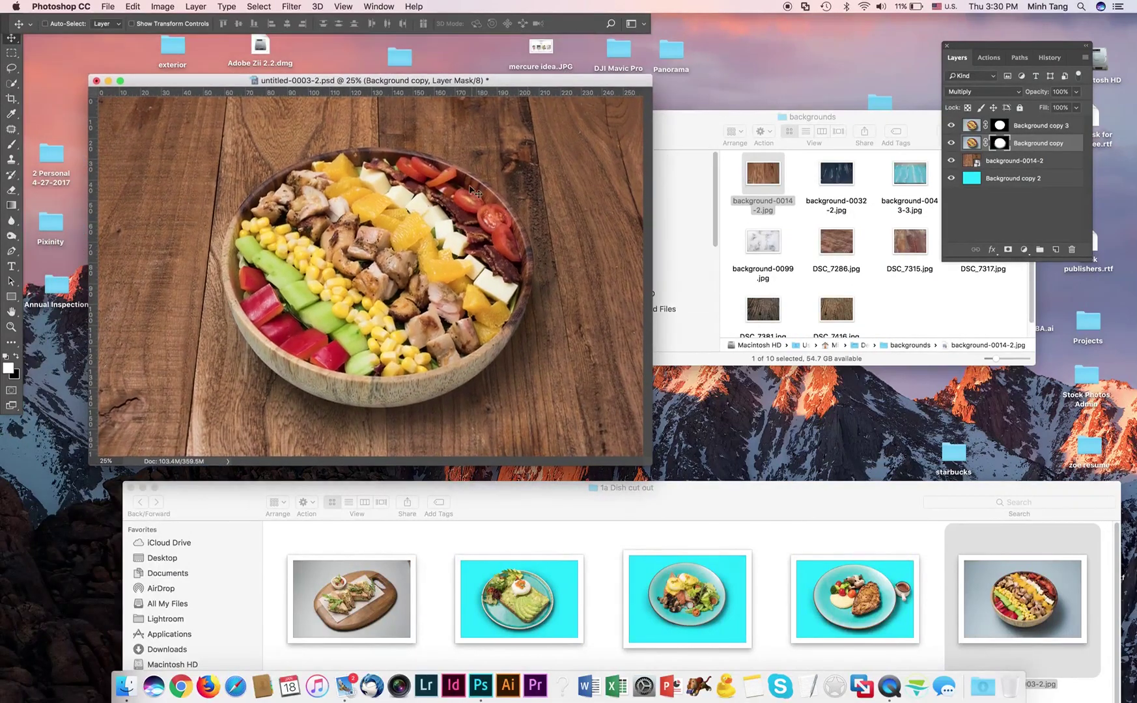
{"action": "left_click", "coordinate": [859, 315]}
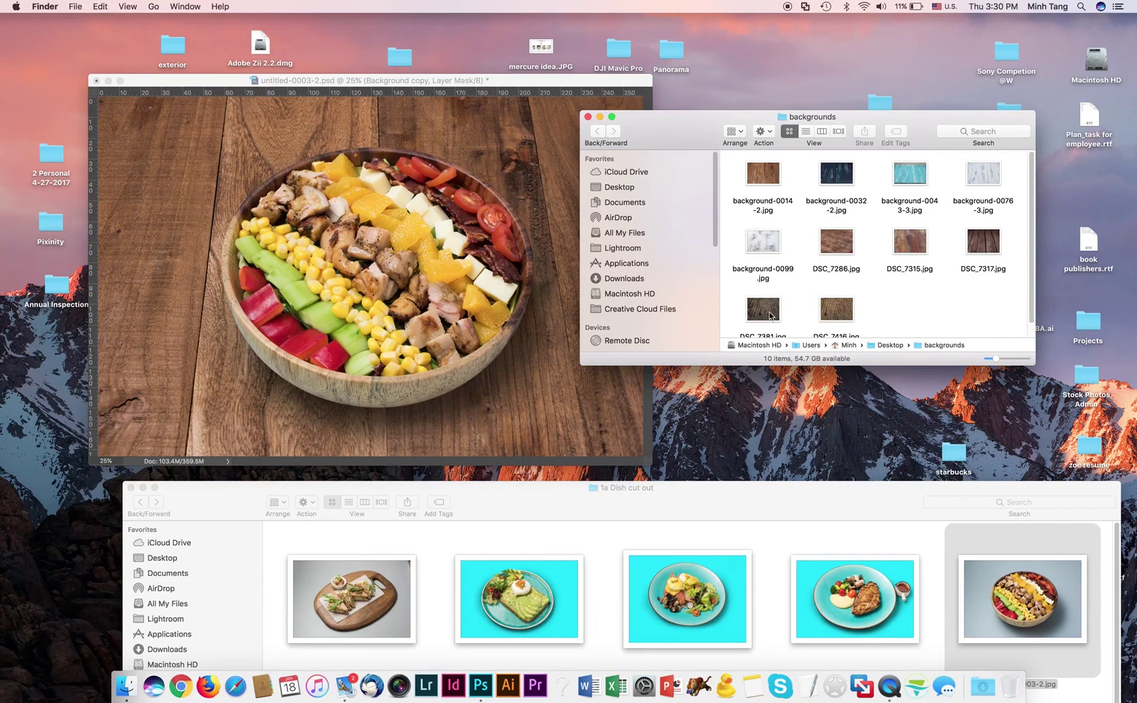
{"action": "left_click_drag", "start_coordinate": [769, 315], "coordinate": [532, 304]}
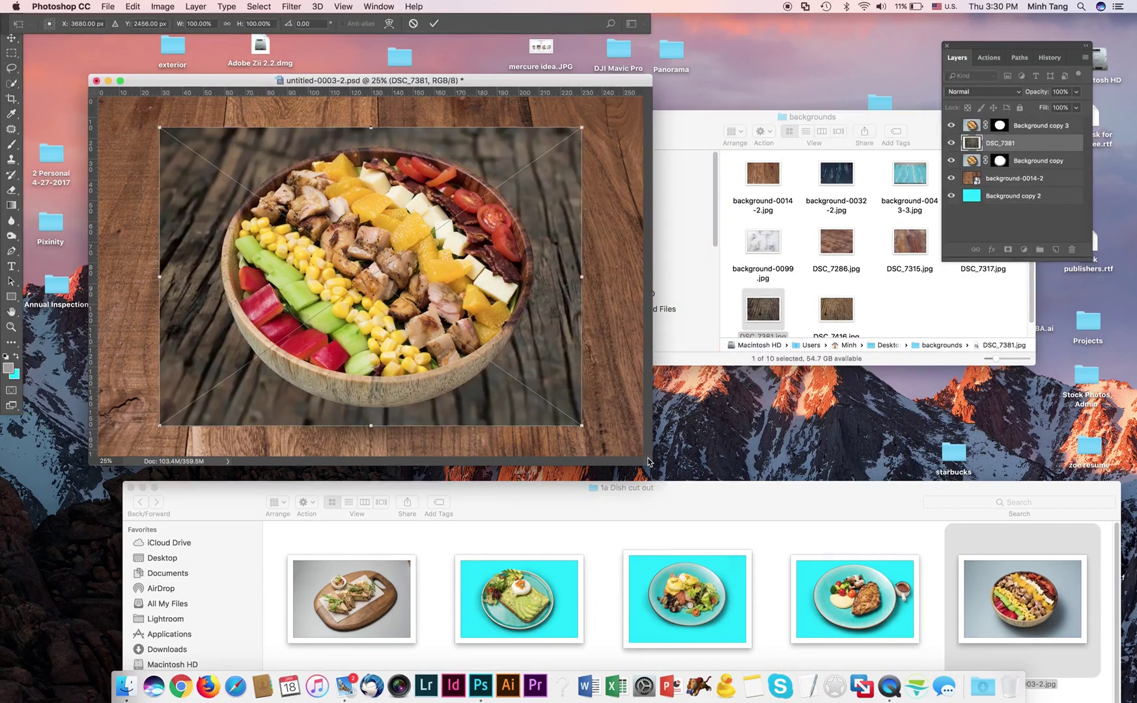
{"action": "left_click_drag", "start_coordinate": [648, 462], "coordinate": [694, 501]}
{"action": "key", "text": "Escape"}
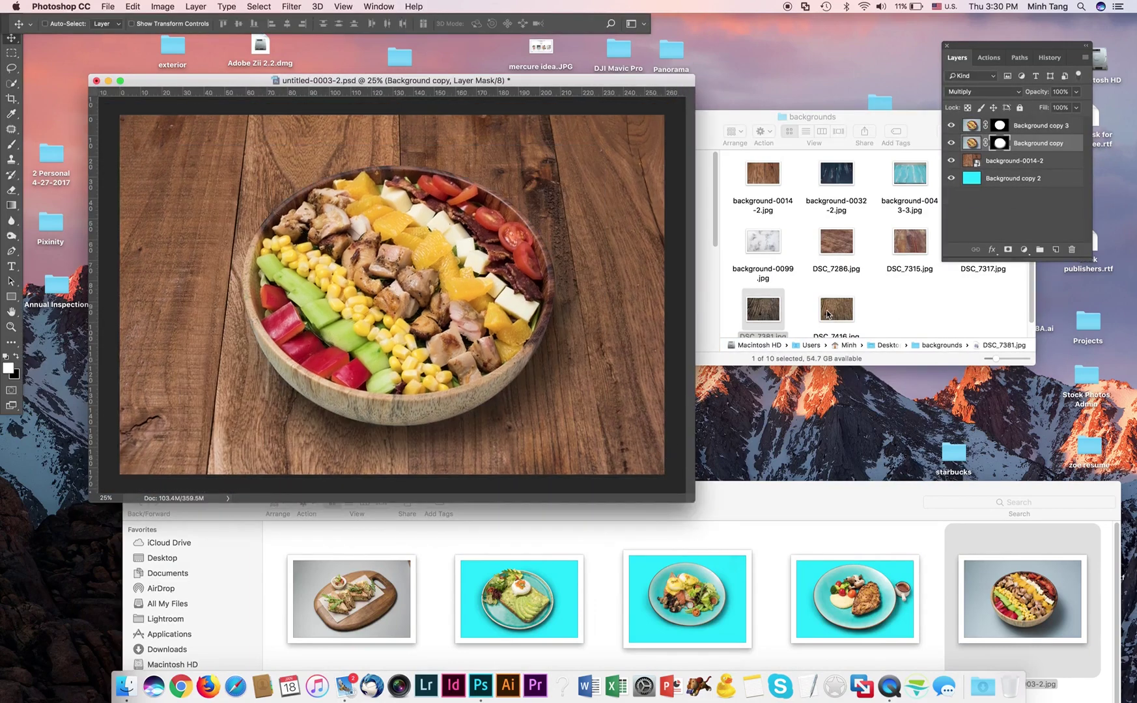
Step: Place background-0099.jpg stretched over the canvas and move it beneath the bowl layers
{"action": "left_click", "coordinate": [879, 290]}
{"action": "left_click_drag", "start_coordinate": [762, 242], "coordinate": [526, 239]}
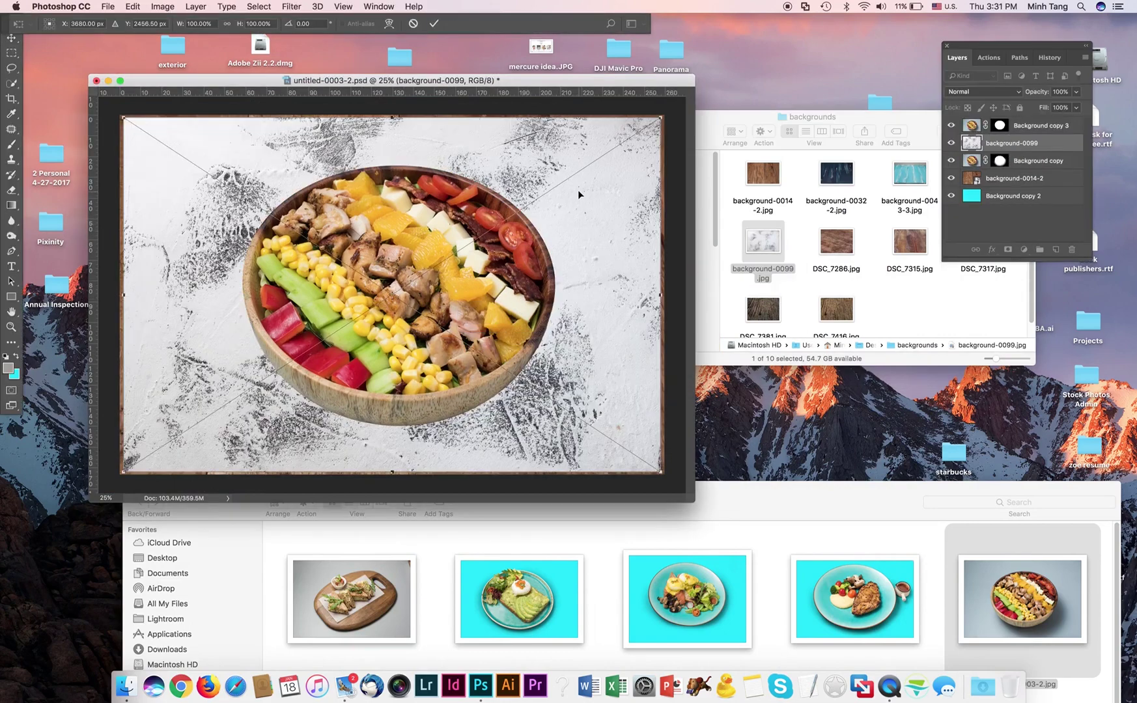
{"action": "left_click_drag", "start_coordinate": [663, 117], "coordinate": [667, 115]}
{"action": "key", "text": "Return"}
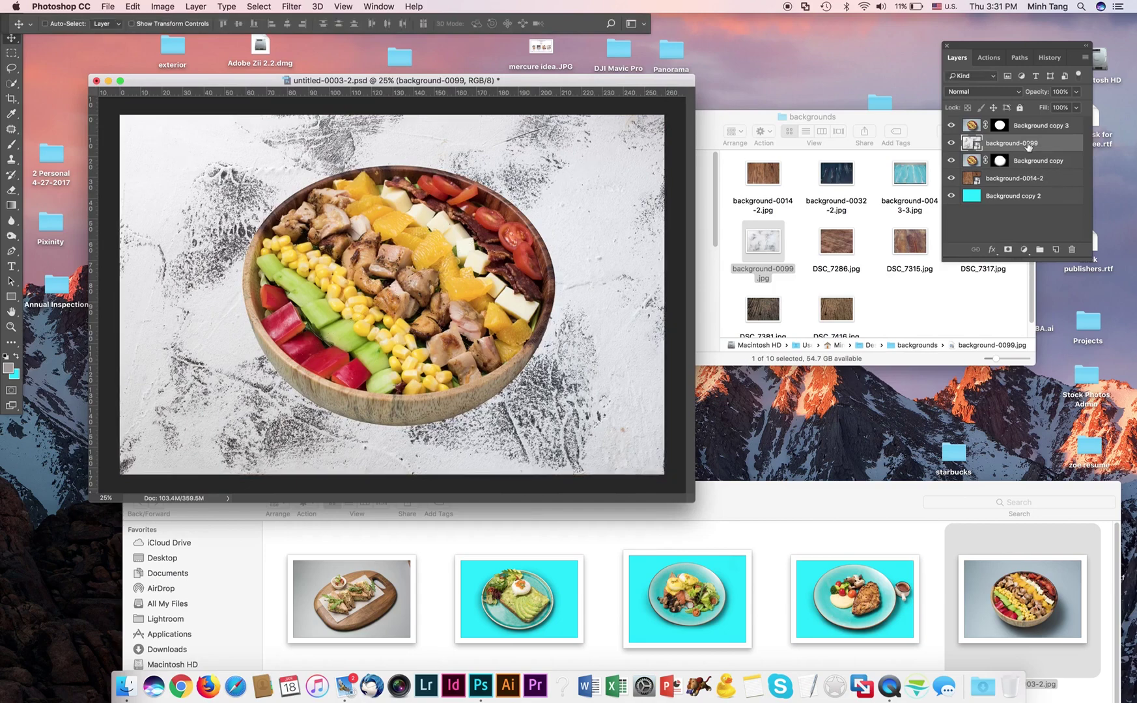
{"action": "left_click_drag", "start_coordinate": [1028, 144], "coordinate": [1024, 177]}
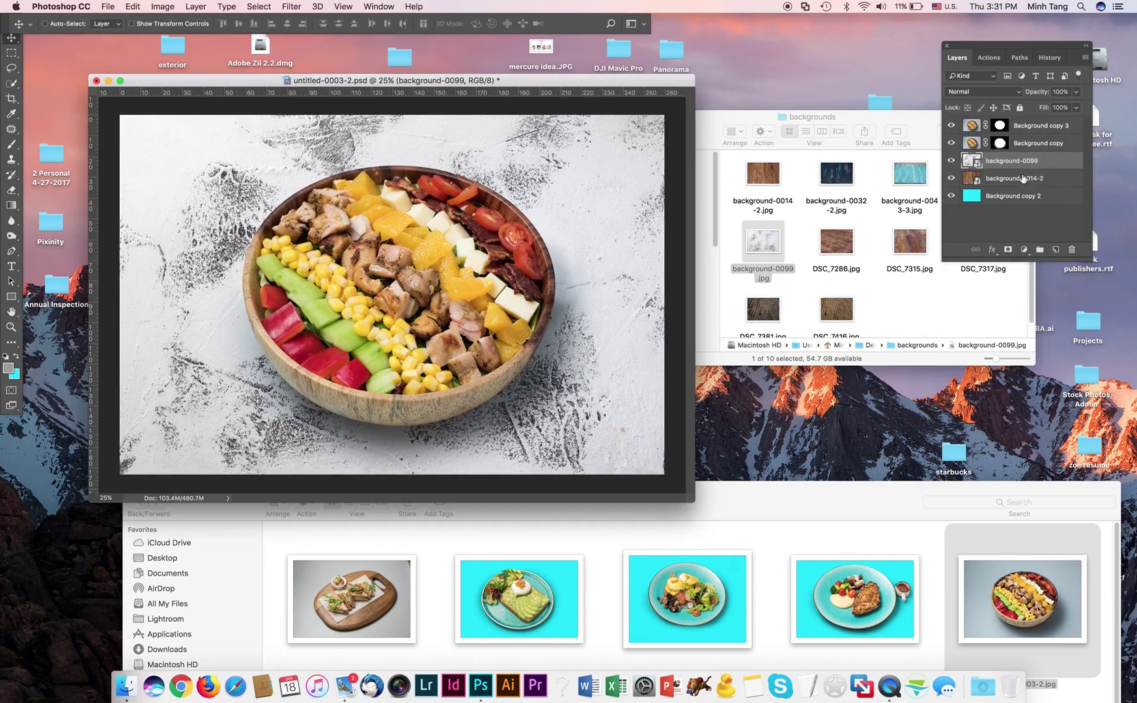
Step: Place DSC_7315.jpg scaled to 133.63%, then place dark blue background-0032-2.jpg above it
{"action": "left_click", "coordinate": [918, 240]}
{"action": "left_click_drag", "start_coordinate": [918, 239], "coordinate": [529, 297]}
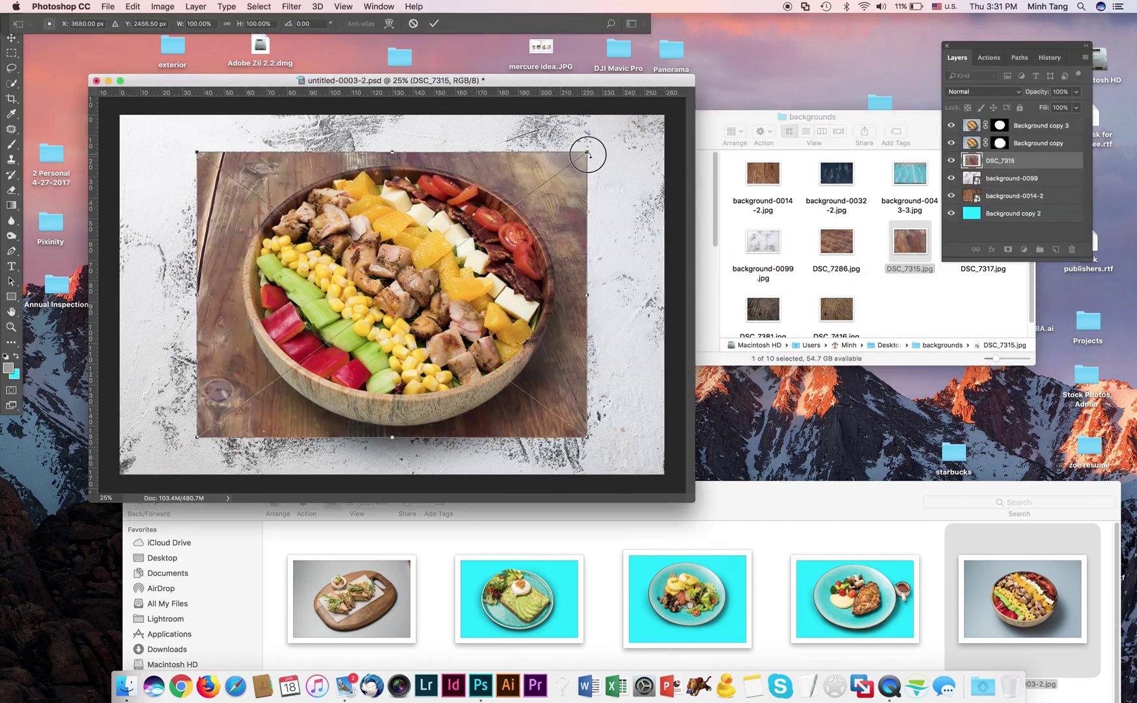
{"action": "left_click_drag", "start_coordinate": [586, 152], "coordinate": [684, 115]}
{"action": "key", "text": "Return"}
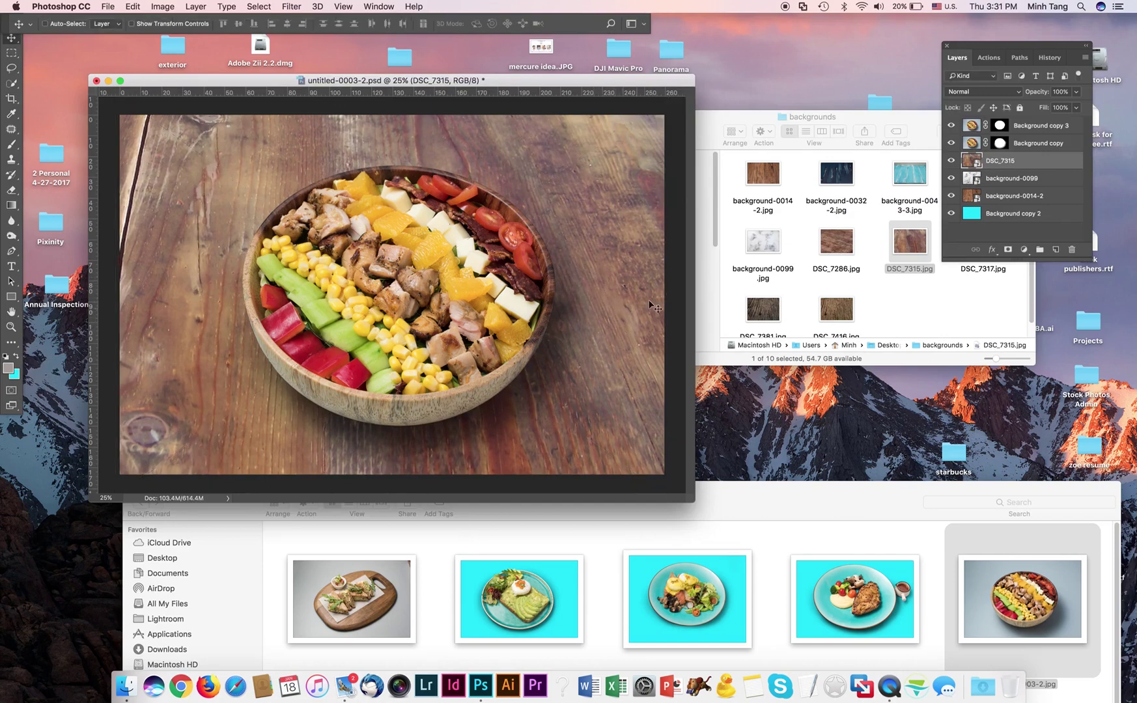
{"action": "left_click_drag", "start_coordinate": [833, 188], "coordinate": [444, 343]}
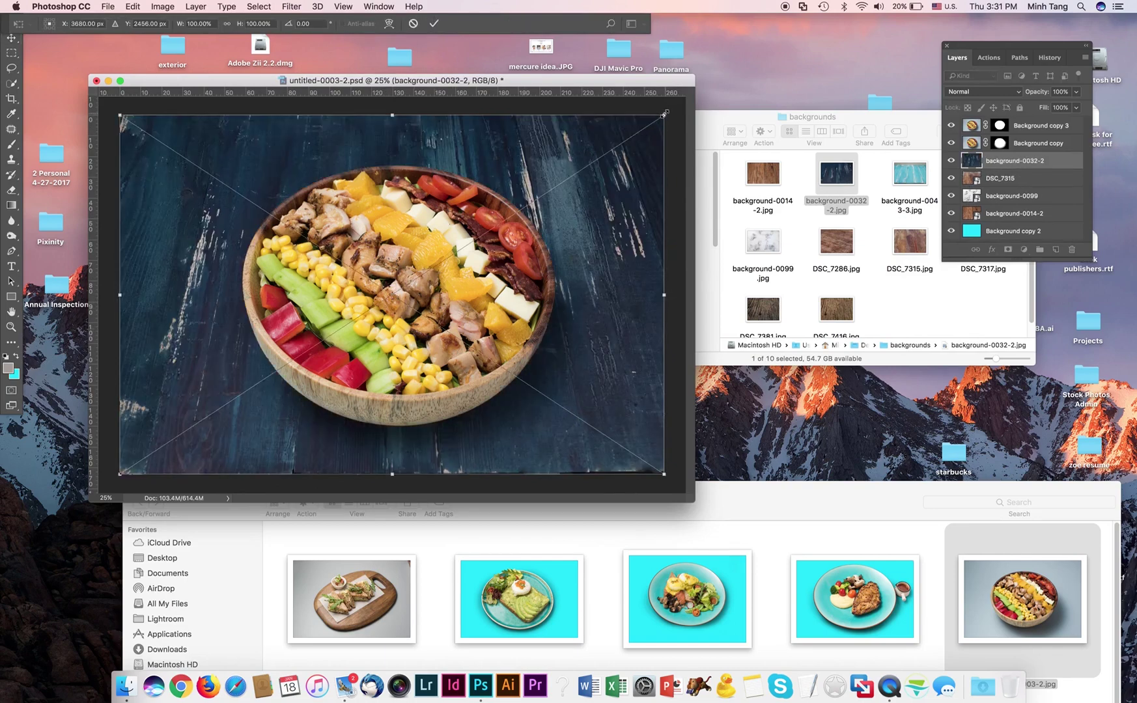
{"action": "key", "text": "Return"}
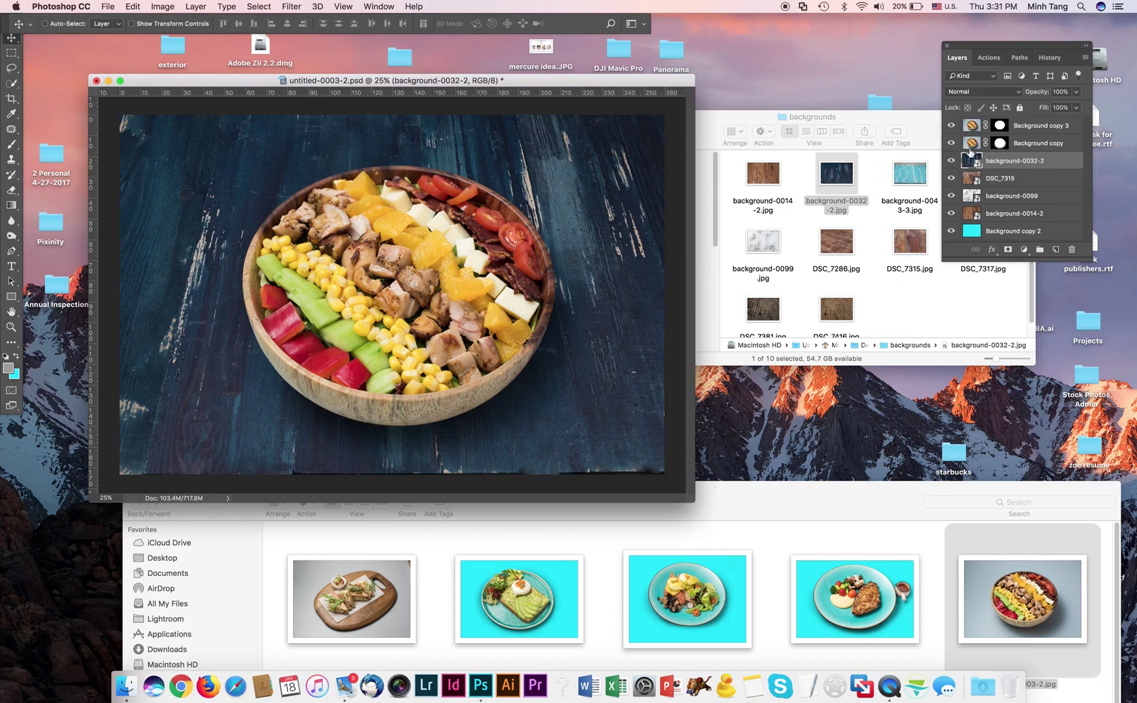
Step: Hide the background-0032-2 layer to reveal the DSC_7315 wood, then select the Background copy shadow layer
{"action": "left_click", "coordinate": [955, 165]}
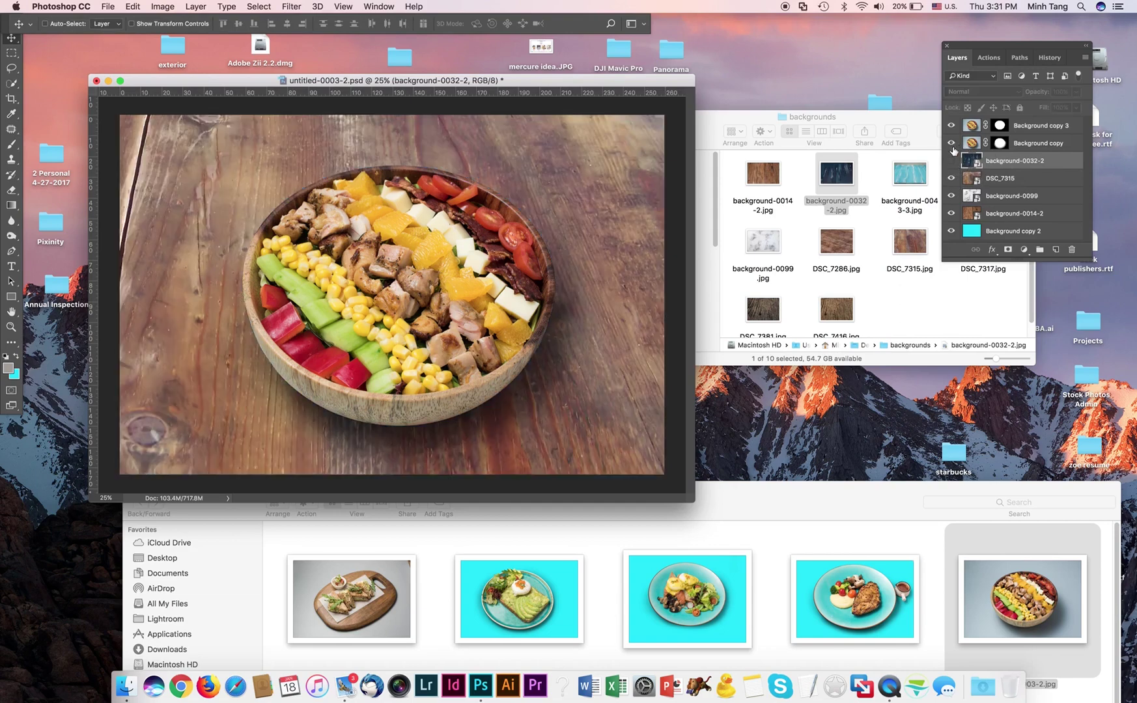
{"action": "left_click", "coordinate": [1027, 144]}
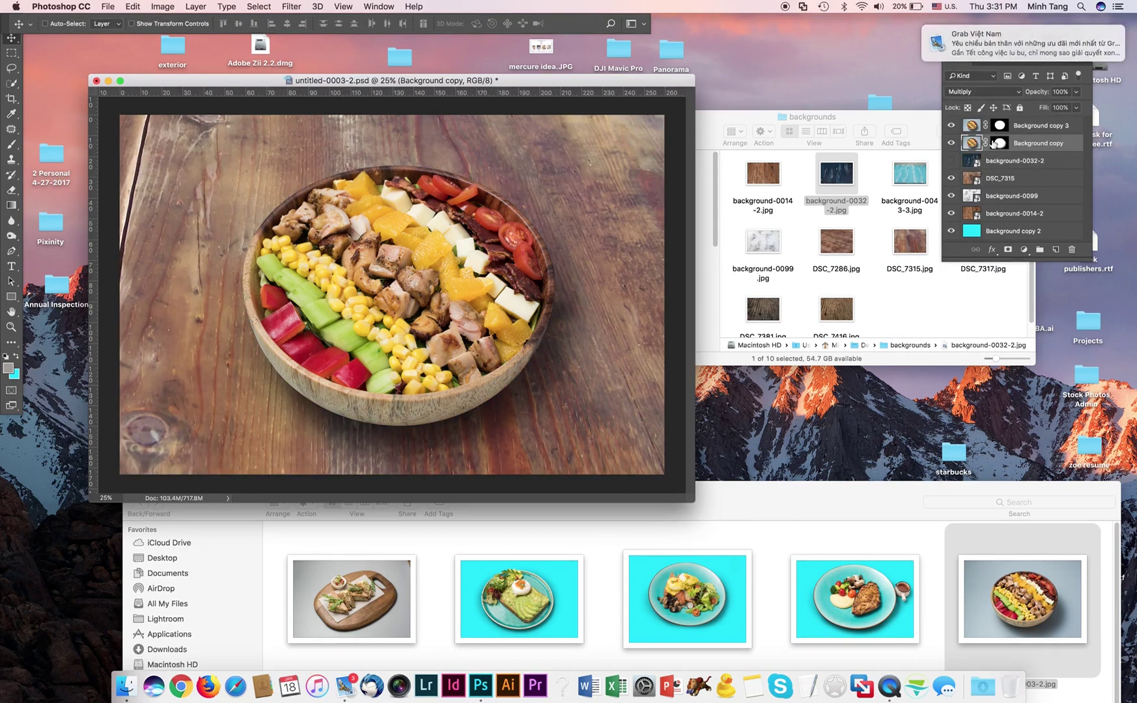